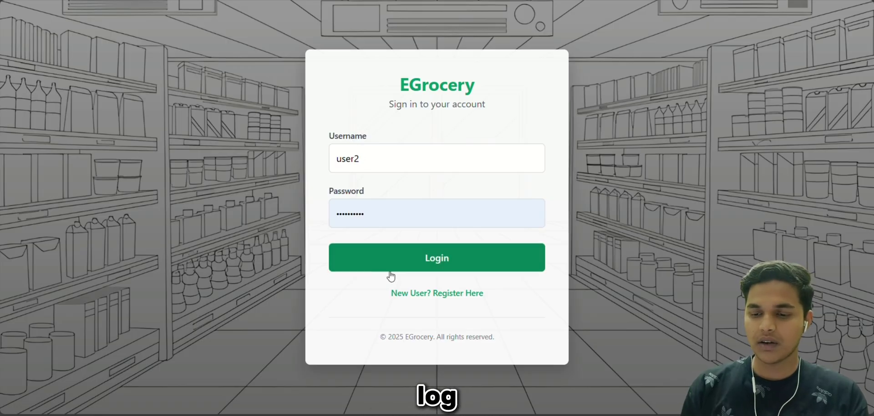
- Check the new-user registration form and return to the sign-in page to log in as user2
{"action": "left_click", "coordinate": [426, 294]}
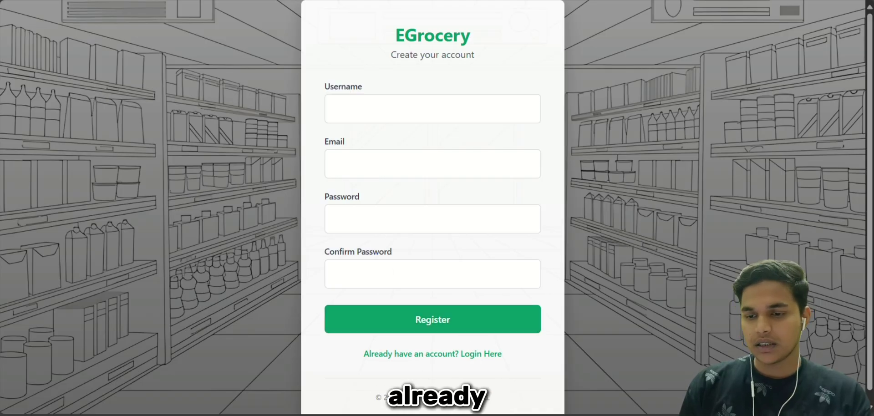
{"action": "key", "text": "ctrl+t"}
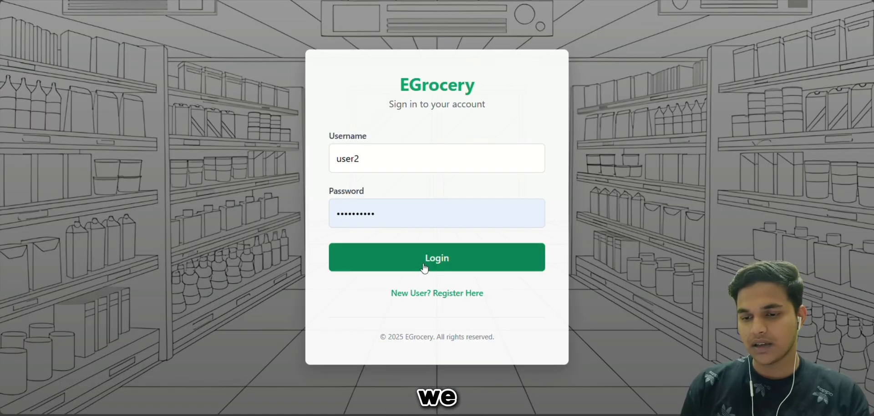
{"action": "left_click", "coordinate": [423, 267]}
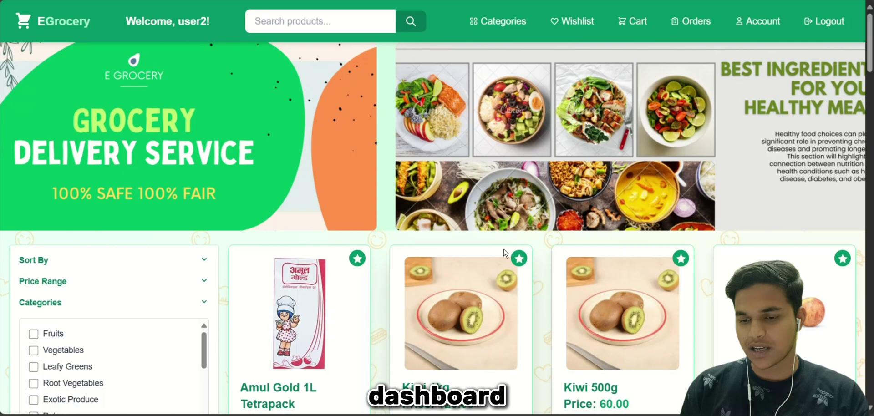
- Browse the product dashboard, examining the prices, stock and discounts on the product cards
{"action": "scroll", "coordinate": [503, 249], "scroll_direction": "down", "scroll_amount": 3}
{"action": "scroll", "coordinate": [505, 253], "scroll_direction": "down", "scroll_amount": 5}
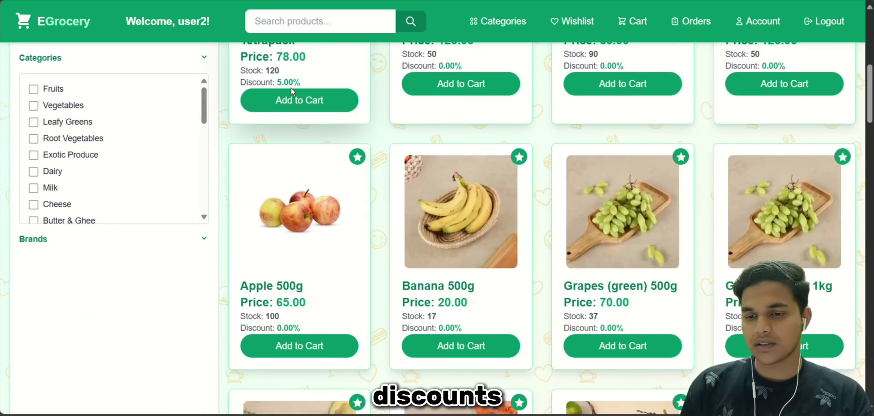
{"action": "scroll", "coordinate": [481, 136], "scroll_direction": "up", "scroll_amount": 4}
{"action": "scroll", "coordinate": [484, 283], "scroll_direction": "down", "scroll_amount": 20}
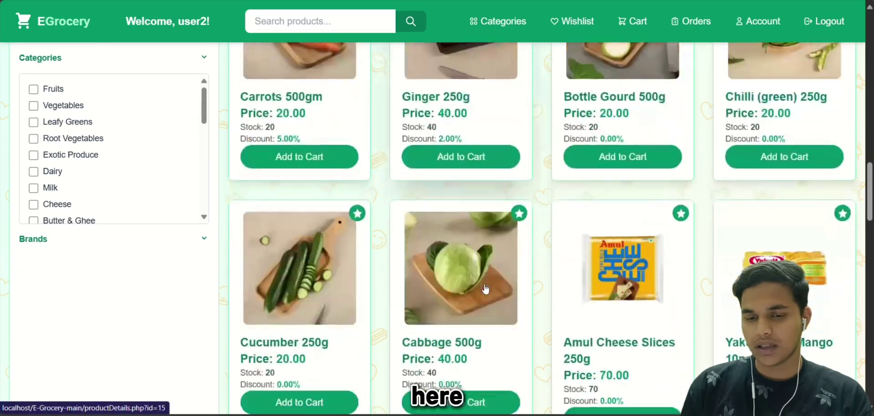
{"action": "scroll", "coordinate": [485, 289], "scroll_direction": "down", "scroll_amount": 10}
{"action": "scroll", "coordinate": [485, 288], "scroll_direction": "up", "scroll_amount": 20}
{"action": "scroll", "coordinate": [166, 111], "scroll_direction": "down", "scroll_amount": 4}
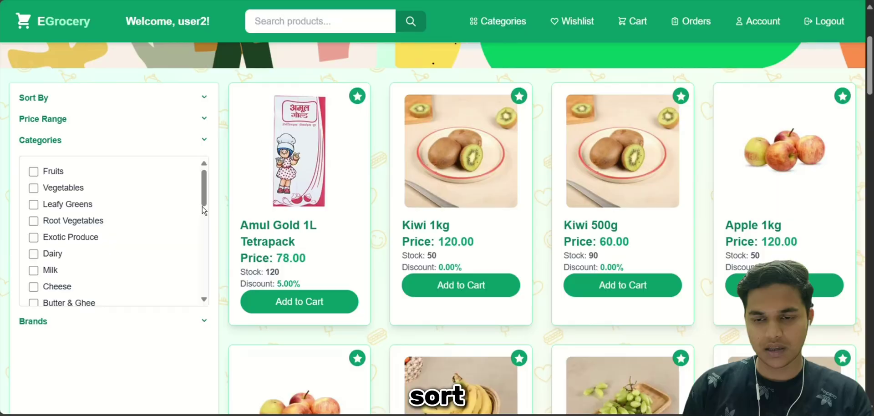
- Sort the products by Price: Low to High and expand the price range filter
{"action": "left_click", "coordinate": [205, 99]}
{"action": "left_click", "coordinate": [80, 122]}
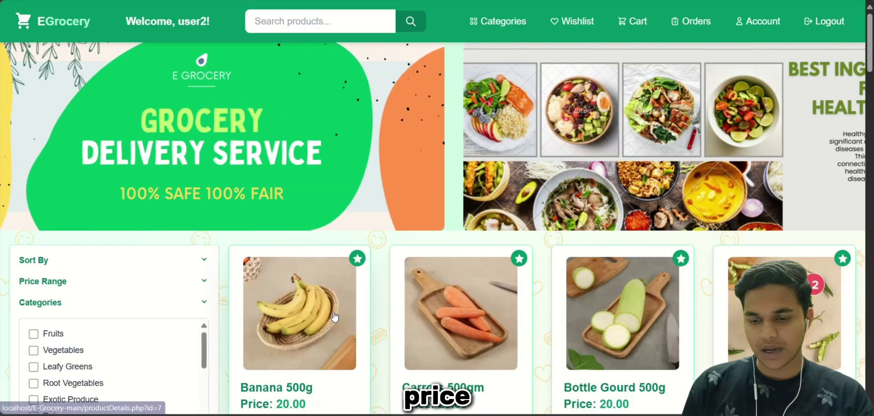
{"action": "scroll", "coordinate": [38, 127], "scroll_direction": "down", "scroll_amount": 4}
{"action": "left_click", "coordinate": [39, 127]}
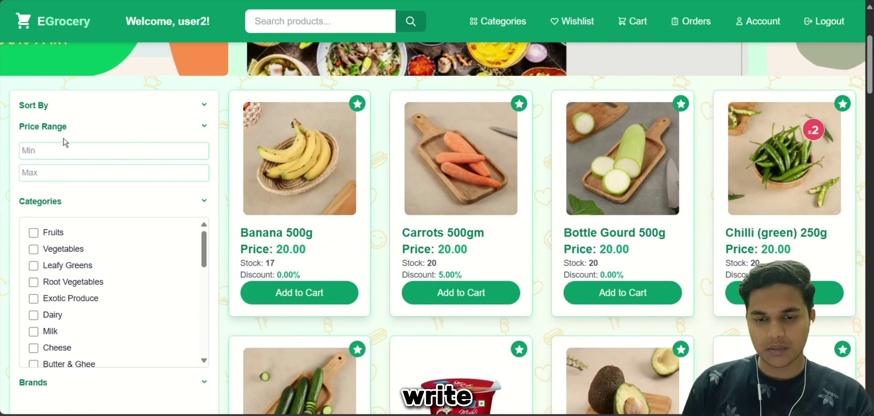
- Change the product sort order to discount, highest first, and look over the reordered products
{"action": "left_click", "coordinate": [85, 111]}
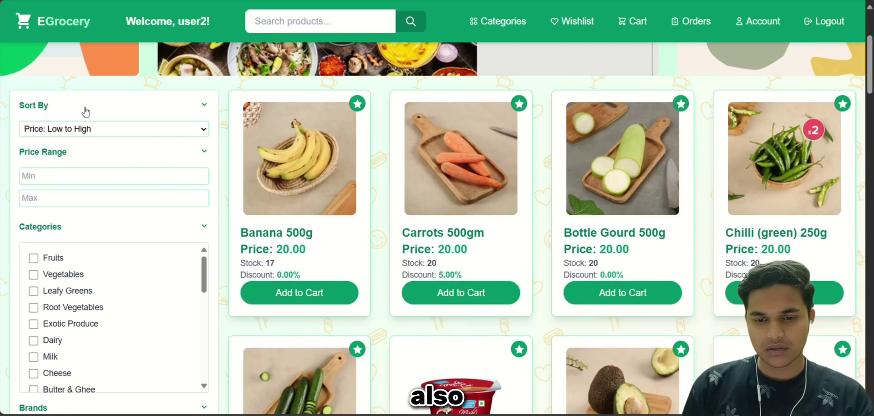
{"action": "left_click", "coordinate": [81, 135]}
{"action": "left_click", "coordinate": [65, 191]}
{"action": "scroll", "coordinate": [124, 216], "scroll_direction": "down", "scroll_amount": 4}
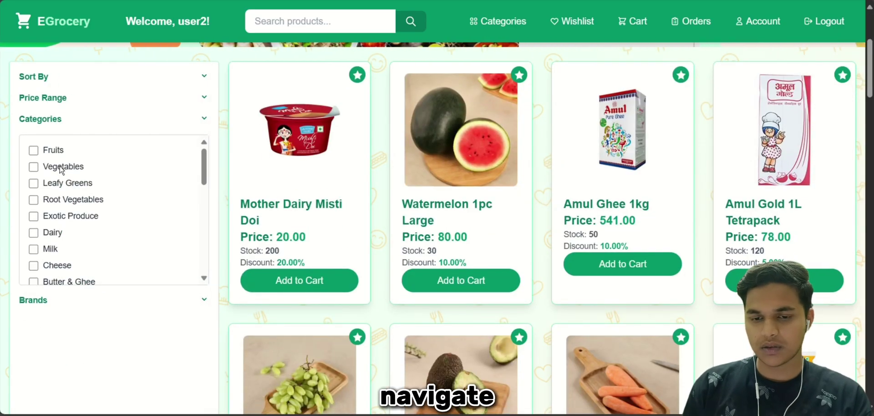
- Filter the product list to the Vegetables, Milk and Cheese categories and look through the matching items
{"action": "left_click", "coordinate": [34, 167]}
{"action": "scroll", "coordinate": [36, 168], "scroll_direction": "down", "scroll_amount": 6}
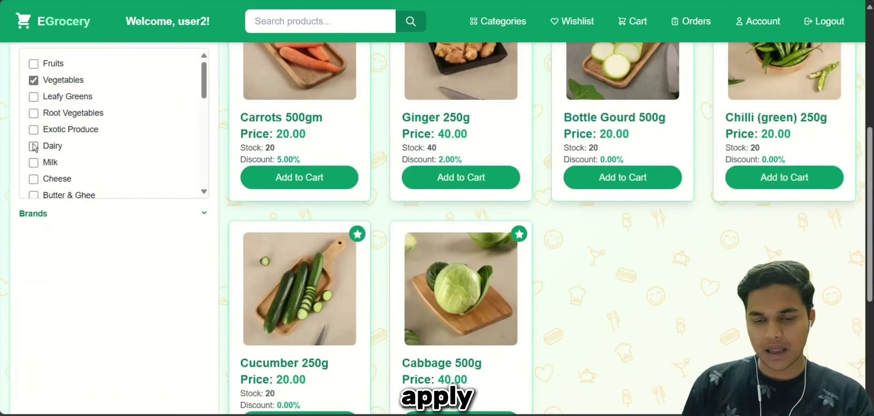
{"action": "left_click", "coordinate": [37, 166]}
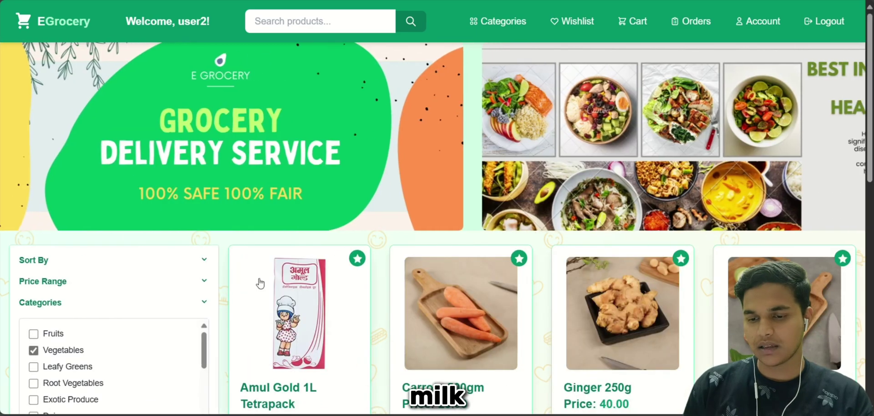
{"action": "scroll", "coordinate": [260, 283], "scroll_direction": "down", "scroll_amount": 6}
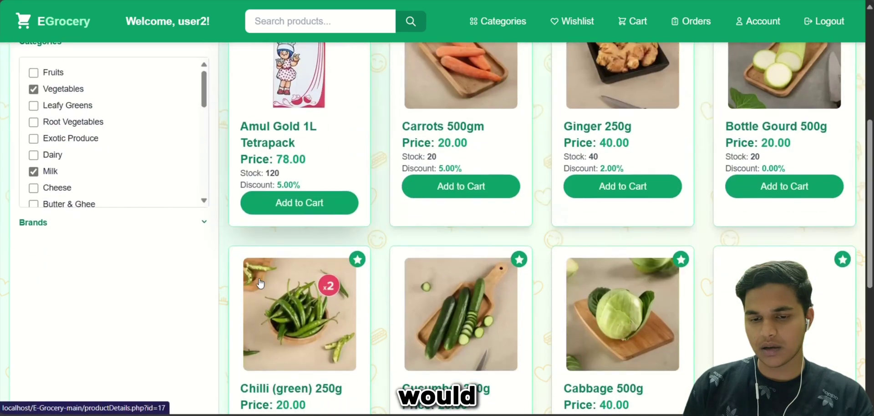
{"action": "left_click", "coordinate": [32, 191]}
{"action": "scroll", "coordinate": [217, 241], "scroll_direction": "down", "scroll_amount": 6}
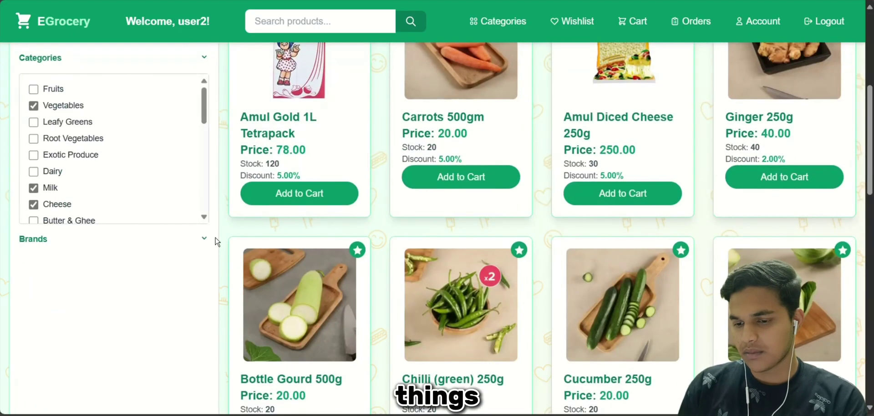
{"action": "scroll", "coordinate": [487, 235], "scroll_direction": "down", "scroll_amount": 4}
{"action": "scroll", "coordinate": [487, 236], "scroll_direction": "down", "scroll_amount": 1}
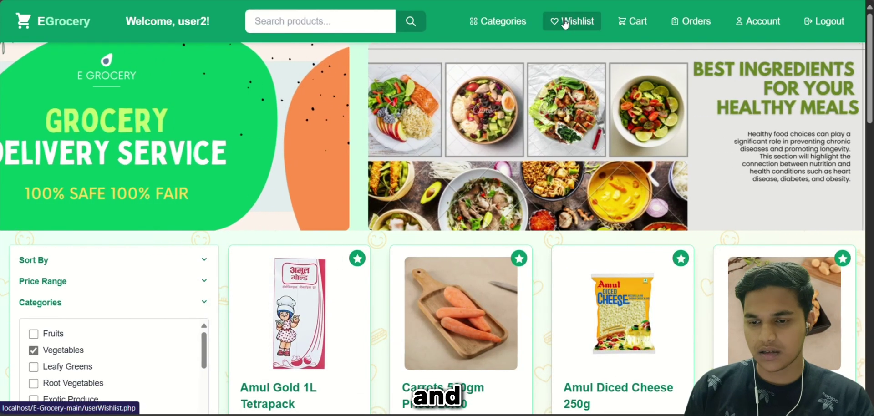
- Review the wishlist and remove Bottle Gourd 500g from the shopping cart
{"action": "left_click", "coordinate": [565, 23]}
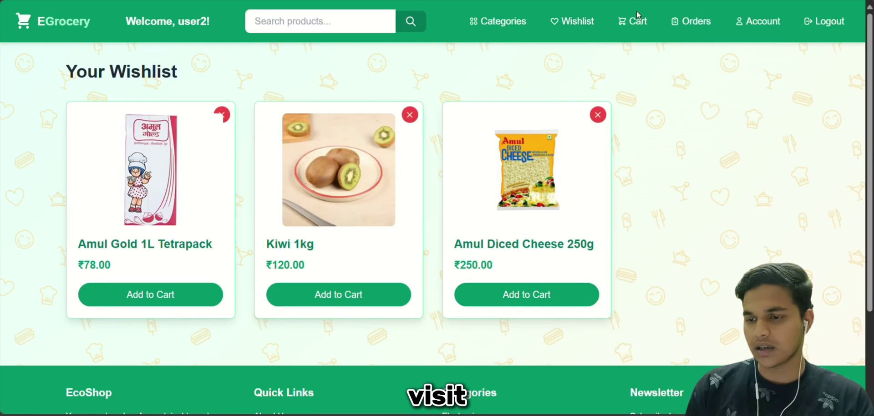
{"action": "left_click", "coordinate": [633, 23]}
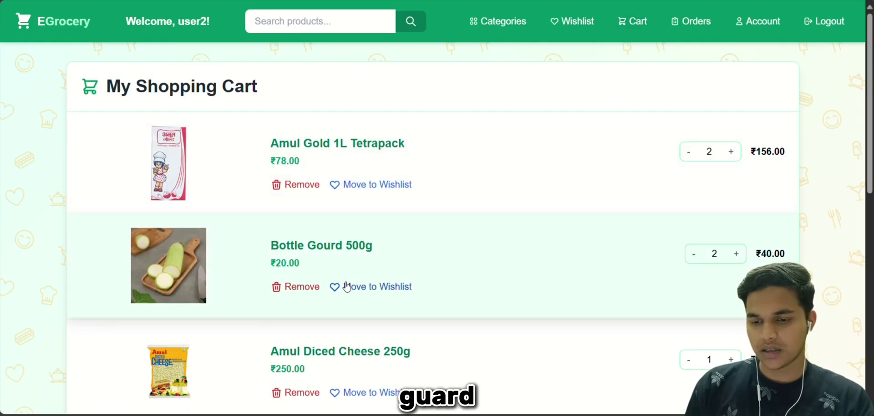
{"action": "left_click", "coordinate": [287, 287]}
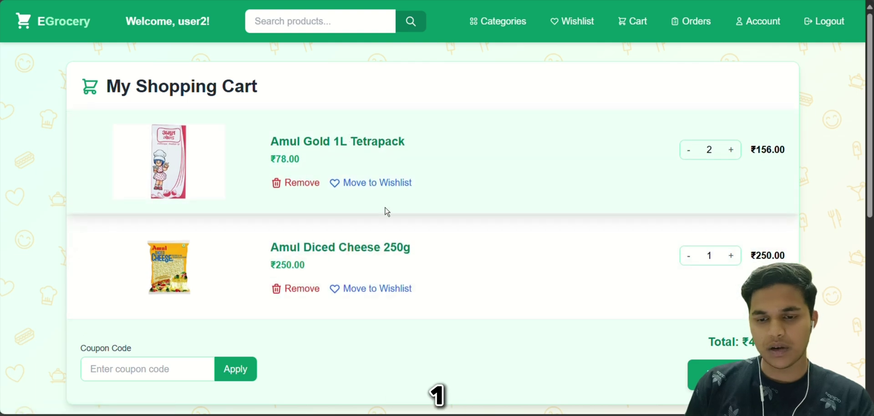
- Add Kiwi 1kg from the wishlist to the cart and remove Amul Gold 1L Tetrapack from the cart
{"action": "scroll", "coordinate": [388, 220], "scroll_direction": "down", "scroll_amount": 3}
{"action": "left_click", "coordinate": [140, 217]}
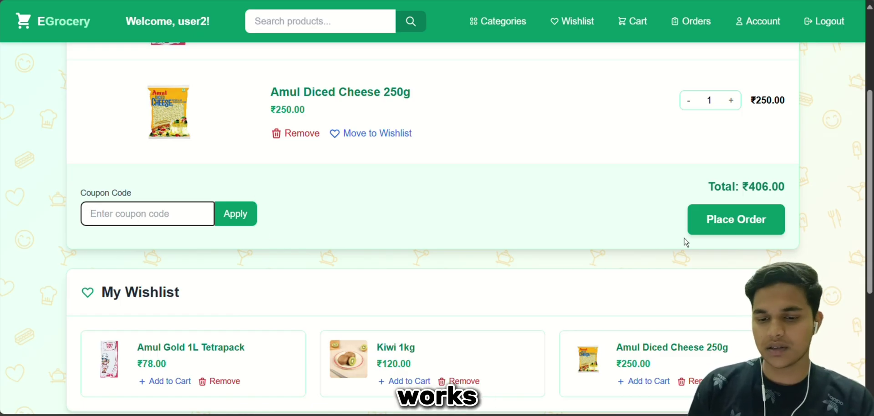
{"action": "scroll", "coordinate": [686, 242], "scroll_direction": "down", "scroll_amount": 2}
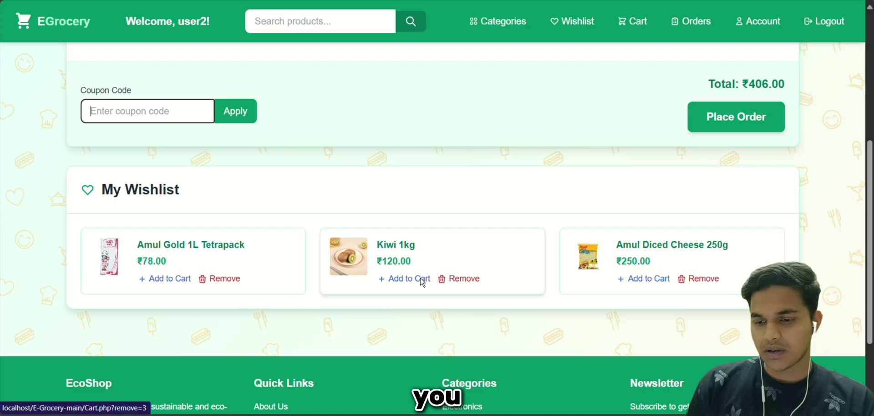
{"action": "left_click", "coordinate": [393, 283]}
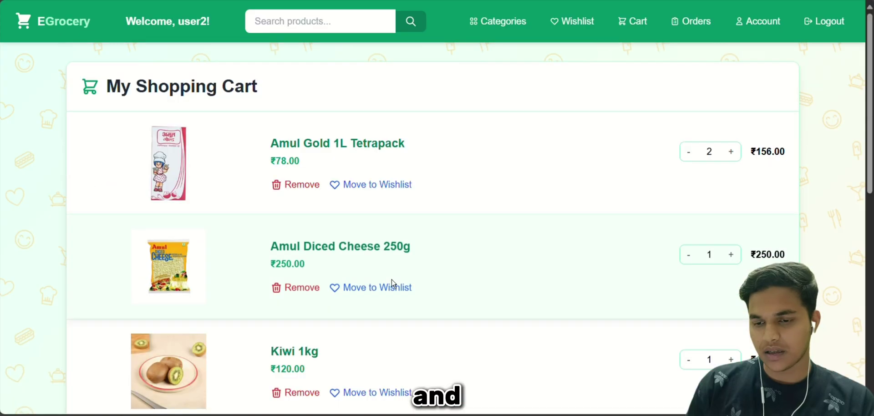
{"action": "left_click", "coordinate": [287, 183]}
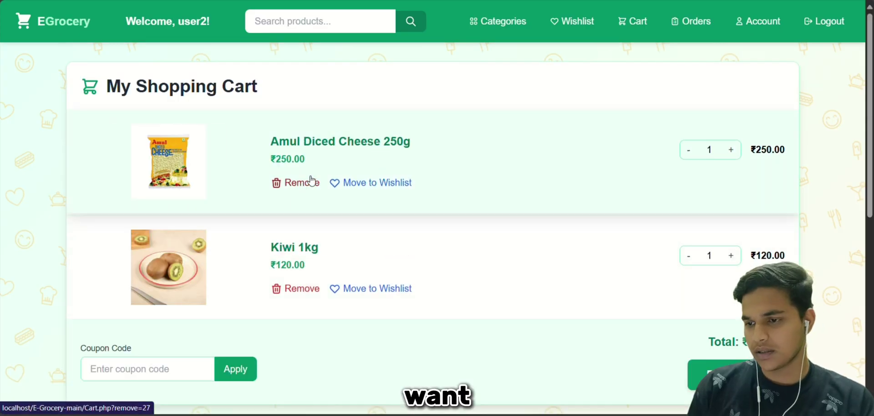
- Check the orders page, fill in the account's shipping address from a saved address and update the profile
{"action": "left_click", "coordinate": [694, 23]}
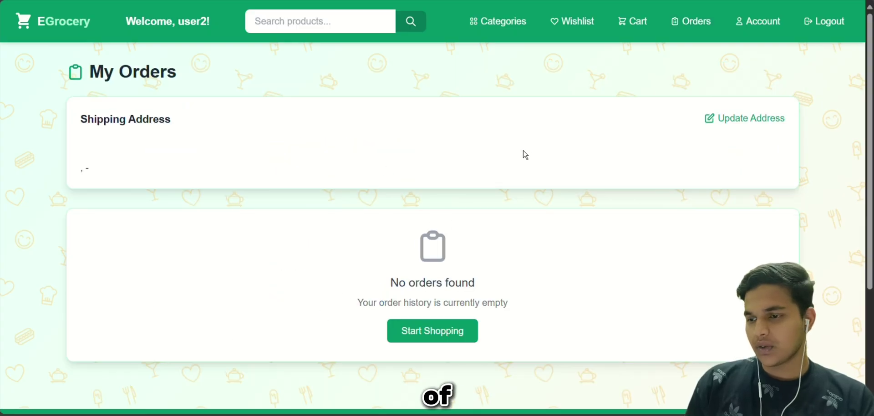
{"action": "left_click", "coordinate": [768, 29]}
{"action": "scroll", "coordinate": [434, 337], "scroll_direction": "down", "scroll_amount": 5}
{"action": "scroll", "coordinate": [365, 294], "scroll_direction": "up", "scroll_amount": 4}
{"action": "left_click", "coordinate": [313, 230]}
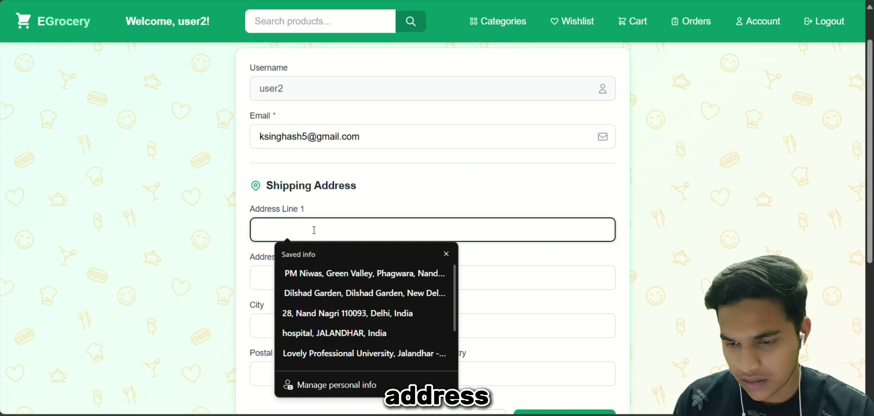
{"action": "left_click", "coordinate": [320, 292]}
{"action": "scroll", "coordinate": [449, 306], "scroll_direction": "down", "scroll_amount": 3}
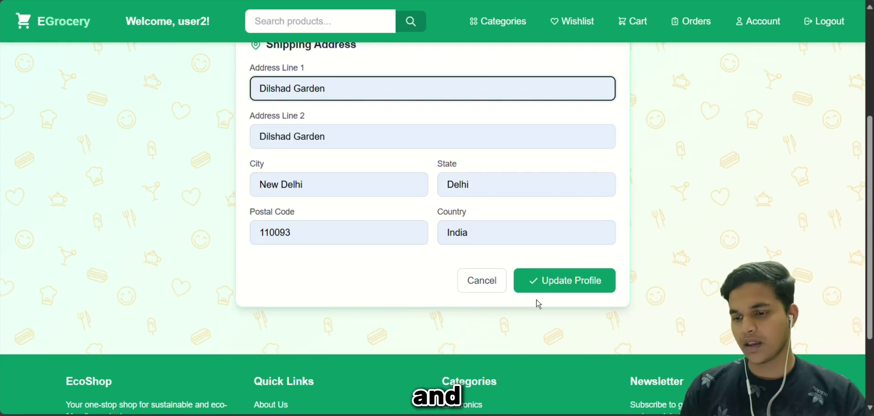
{"action": "left_click", "coordinate": [551, 277]}
{"action": "scroll", "coordinate": [431, 323], "scroll_direction": "down", "scroll_amount": 5}
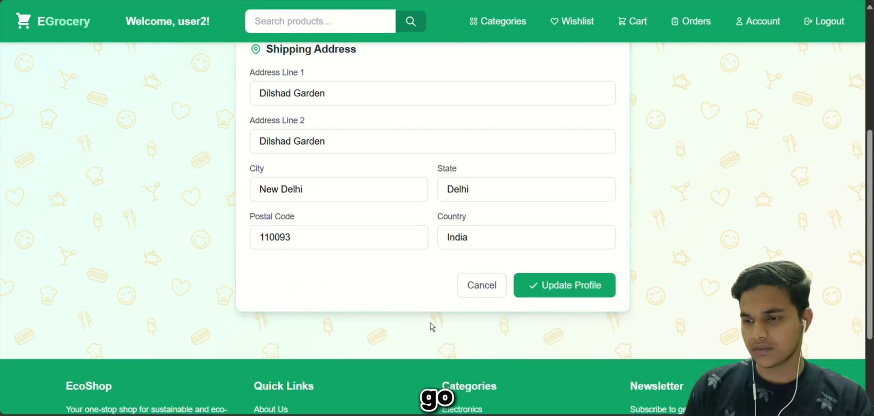
- Check the shipping address on the orders page and return to the product dashboard to look it over
{"action": "scroll", "coordinate": [432, 327], "scroll_direction": "up", "scroll_amount": 5}
{"action": "left_click", "coordinate": [697, 24]}
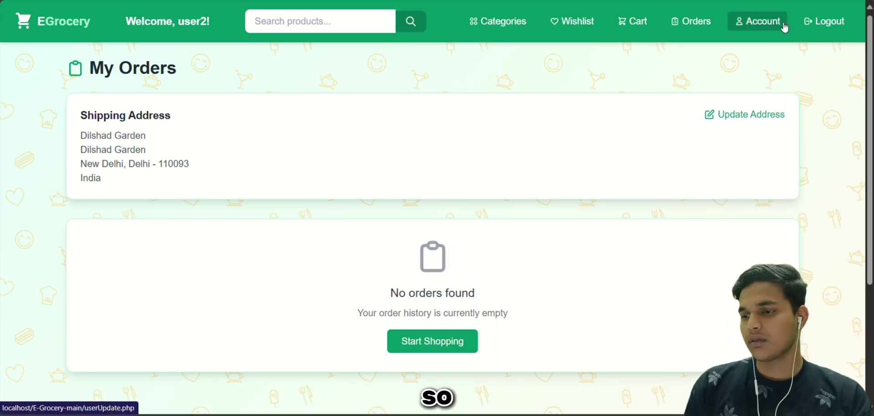
{"action": "left_click", "coordinate": [42, 22]}
{"action": "scroll", "coordinate": [426, 342], "scroll_direction": "down", "scroll_amount": 3}
{"action": "scroll", "coordinate": [426, 342], "scroll_direction": "down", "scroll_amount": 4}
{"action": "scroll", "coordinate": [426, 342], "scroll_direction": "up", "scroll_amount": 7}
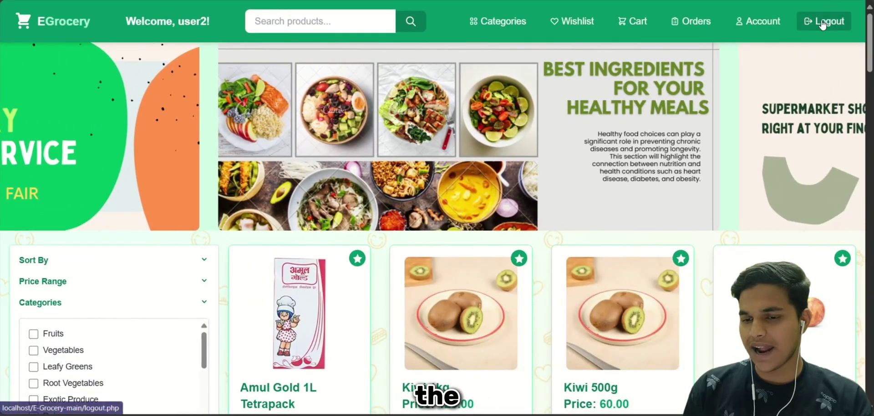
- Log out of the customer account and sign in with the saved admin username and password
{"action": "left_click", "coordinate": [823, 21]}
{"action": "left_click", "coordinate": [413, 165]}
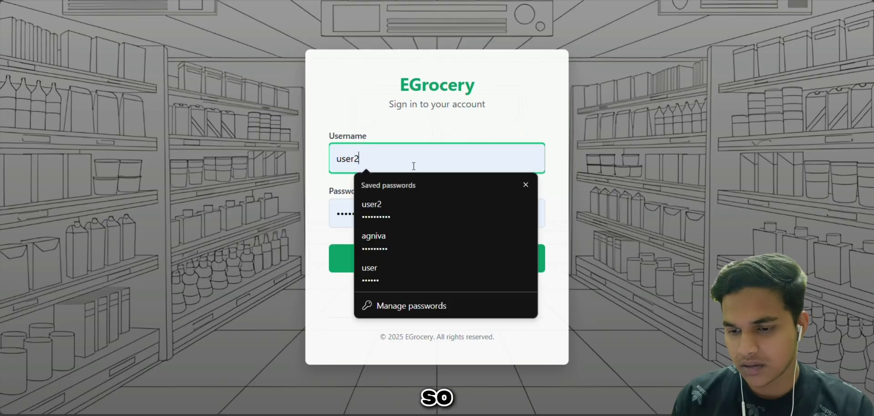
{"action": "left_click", "coordinate": [384, 232]}
{"action": "left_click", "coordinate": [357, 268]}
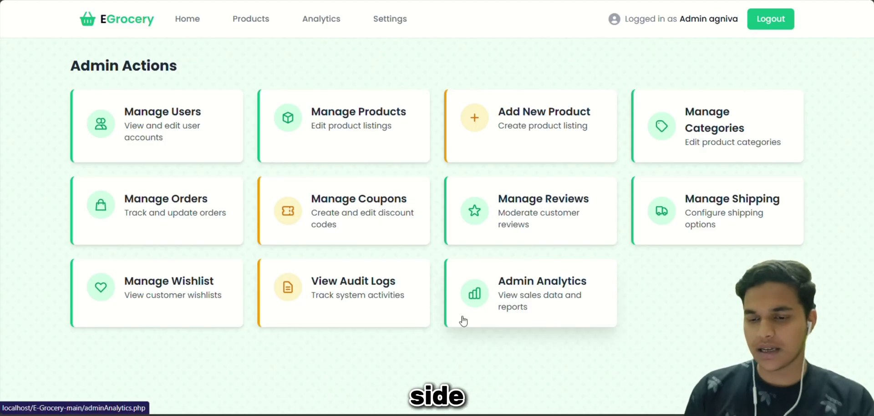
- Start a new coupon with code FLAT20, a 20% discount, a usage limit of 40 and a valid-from date of 14-04-2025
{"action": "left_click", "coordinate": [330, 205]}
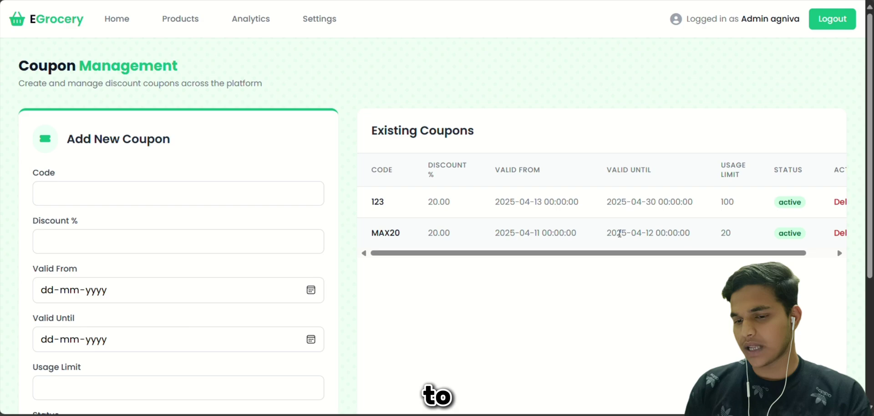
{"action": "left_click", "coordinate": [80, 198]}
{"action": "left_click", "coordinate": [68, 248]}
{"action": "scroll", "coordinate": [190, 272], "scroll_direction": "down", "scroll_amount": 2}
{"action": "left_click_drag", "start_coordinate": [312, 244], "coordinate": [310, 224]}
{"action": "left_click", "coordinate": [310, 224]}
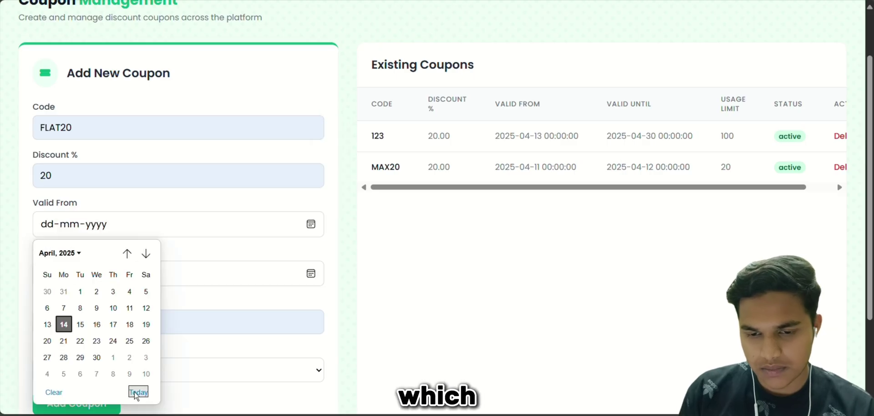
{"action": "left_click", "coordinate": [138, 392]}
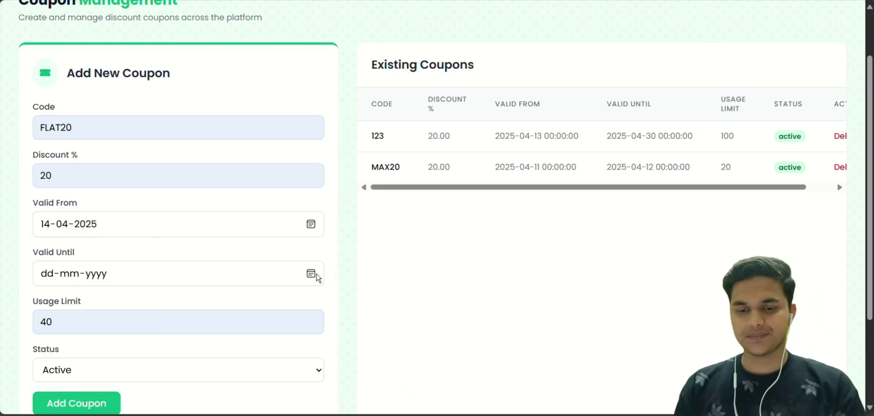
- Set the FLAT20 coupon's valid-until date, add the coupon and check the existing coupons list
{"action": "left_click", "coordinate": [316, 275]}
{"action": "left_click", "coordinate": [138, 246]}
{"action": "scroll", "coordinate": [310, 345], "scroll_direction": "down", "scroll_amount": 1}
{"action": "left_click", "coordinate": [68, 358]}
{"action": "scroll", "coordinate": [518, 217], "scroll_direction": "right", "scroll_amount": 1}
{"action": "scroll", "coordinate": [518, 217], "scroll_direction": "right", "scroll_amount": 1}
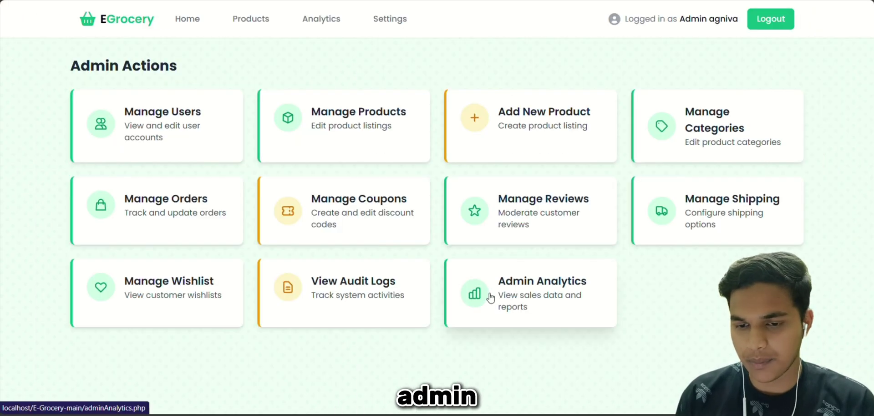
- Open the admin analytics overview from the admin actions
{"action": "left_click", "coordinate": [477, 293]}
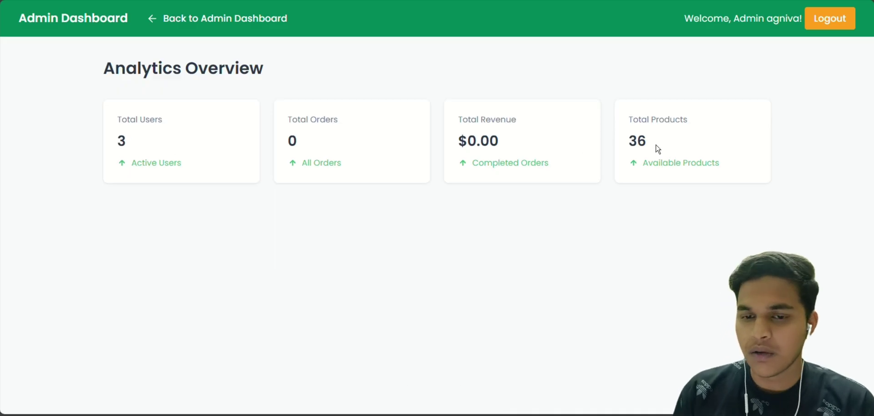
- Leave the analytics overview, look at the audit logs and return to the admin dashboard
{"action": "key", "text": "alt+Left"}
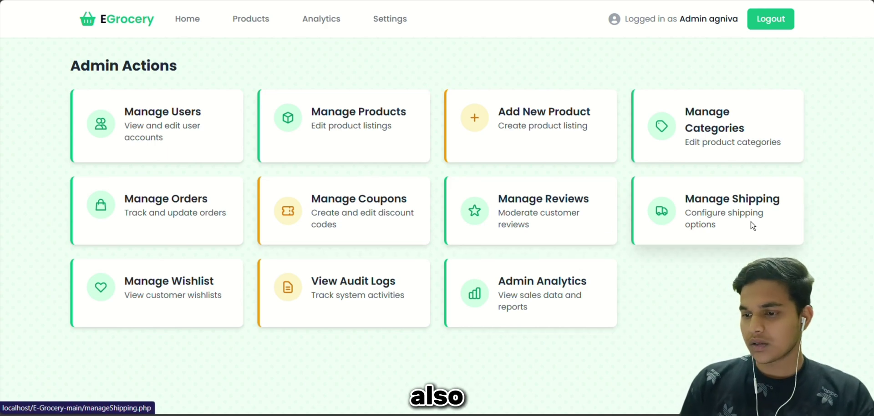
{"action": "left_click", "coordinate": [357, 293]}
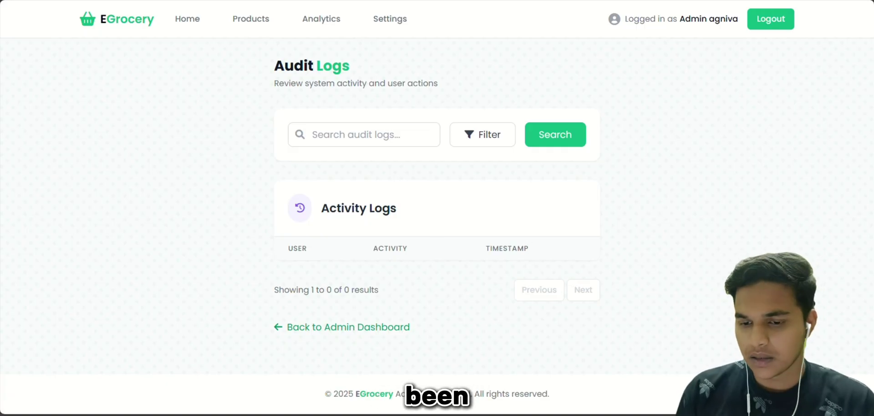
{"action": "left_click", "coordinate": [348, 326]}
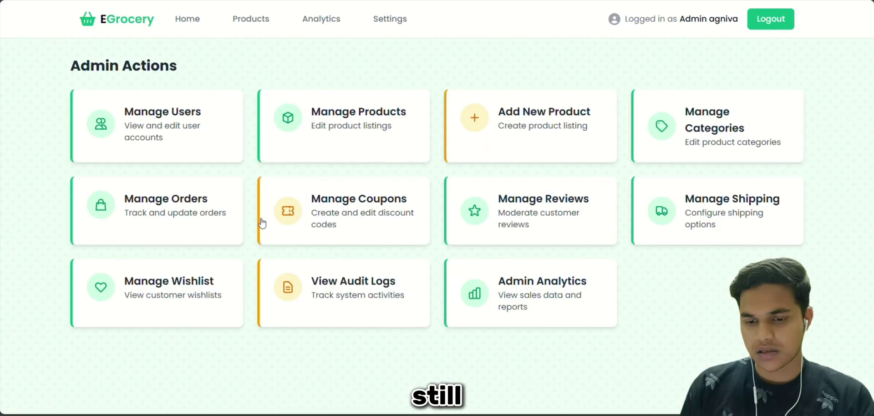
- Review the customer wishlist entries in wishlist management and return to the admin actions
{"action": "left_click", "coordinate": [226, 286]}
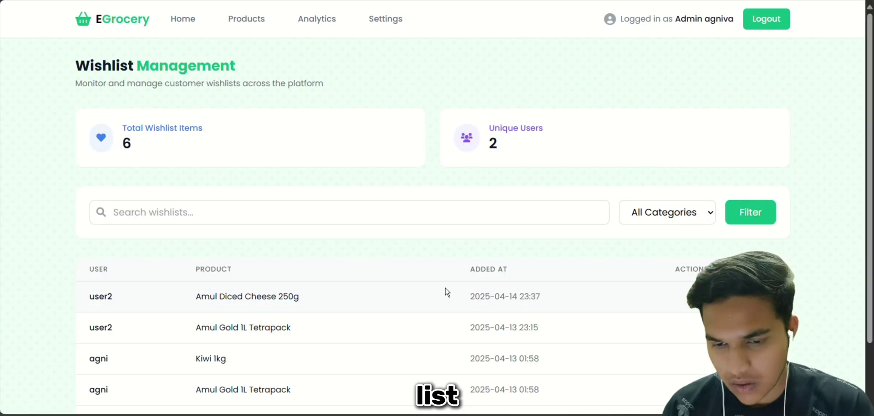
{"action": "scroll", "coordinate": [446, 292], "scroll_direction": "down", "scroll_amount": 2}
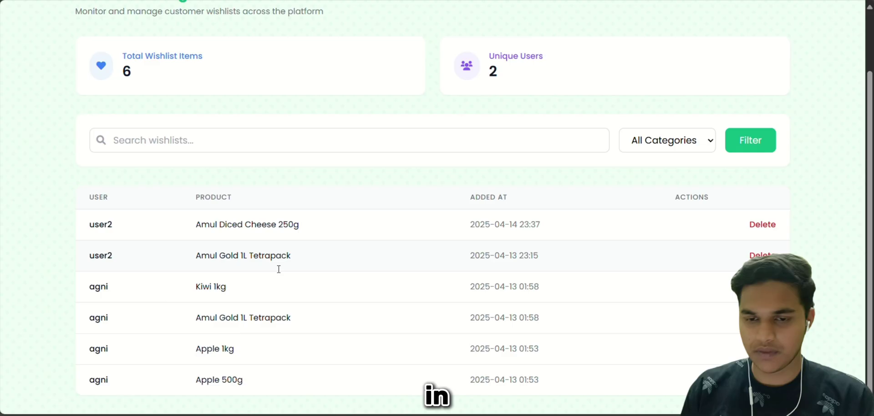
{"action": "key", "text": "alt+Left"}
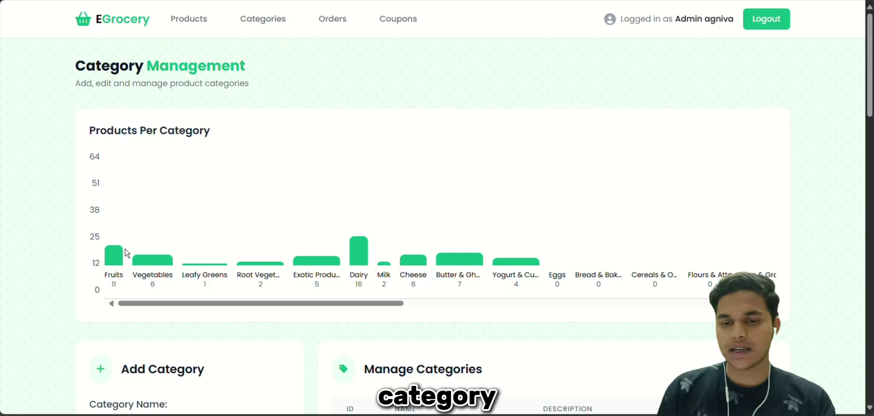
- Examine category management, including the products-per-category chart, the add-category form and the full list of existing categories
{"action": "scroll", "coordinate": [240, 312], "scroll_direction": "down", "scroll_amount": 6}
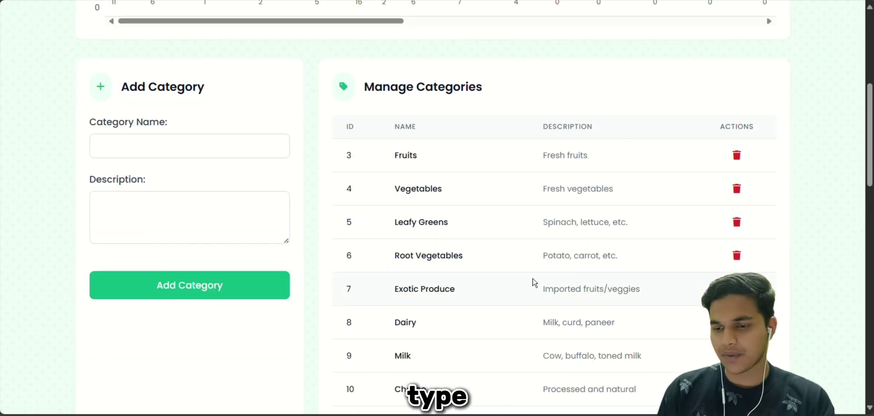
{"action": "scroll", "coordinate": [535, 282], "scroll_direction": "down", "scroll_amount": 2}
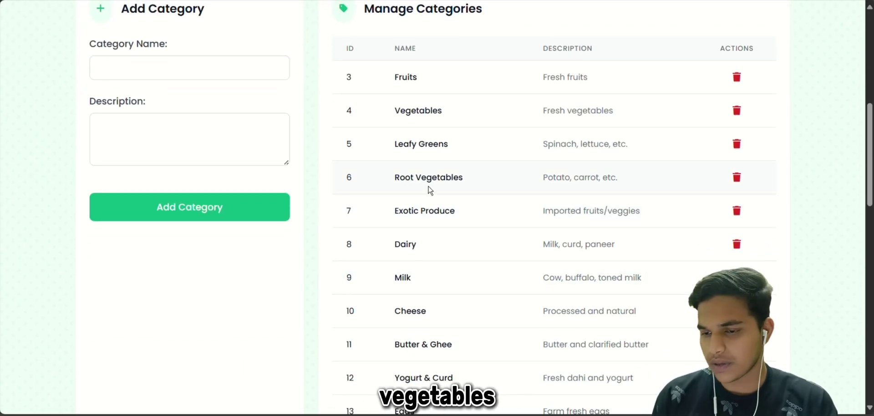
{"action": "scroll", "coordinate": [462, 172], "scroll_direction": "up", "scroll_amount": 2}
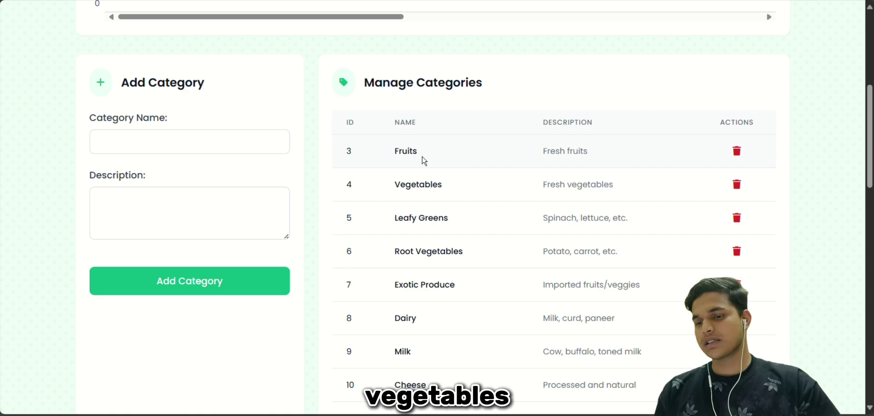
{"action": "scroll", "coordinate": [437, 337], "scroll_direction": "up", "scroll_amount": 8}
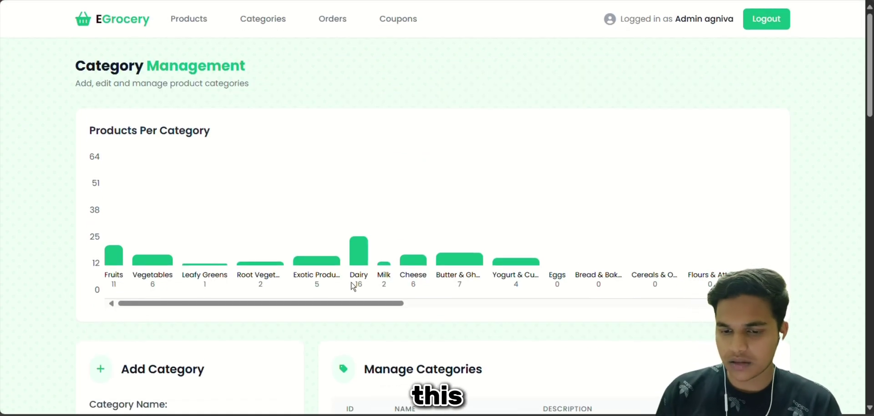
{"action": "scroll", "coordinate": [523, 280], "scroll_direction": "right", "scroll_amount": 1}
{"action": "scroll", "coordinate": [621, 267], "scroll_direction": "left", "scroll_amount": 1}
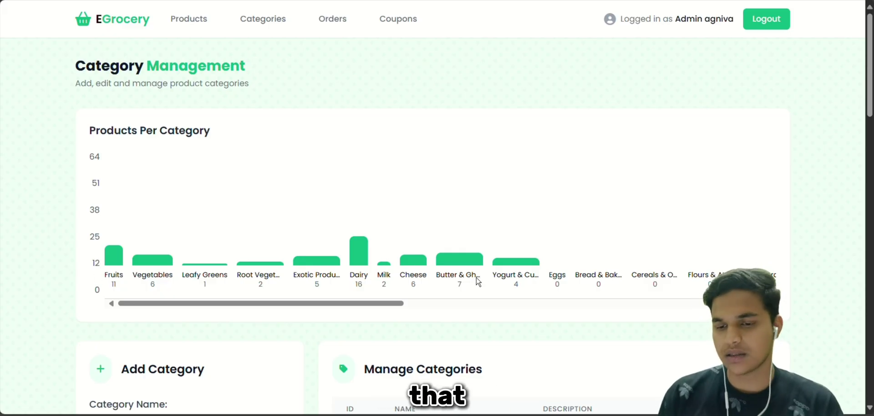
{"action": "scroll", "coordinate": [582, 269], "scroll_direction": "down", "scroll_amount": 5}
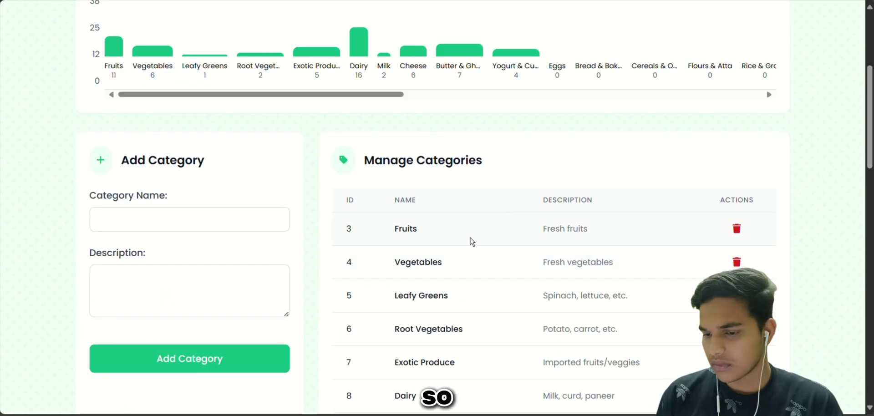
{"action": "scroll", "coordinate": [381, 240], "scroll_direction": "down", "scroll_amount": 4}
{"action": "scroll", "coordinate": [380, 240], "scroll_direction": "down", "scroll_amount": 17}
{"action": "scroll", "coordinate": [381, 240], "scroll_direction": "up", "scroll_amount": 20}
{"action": "scroll", "coordinate": [381, 240], "scroll_direction": "down", "scroll_amount": 1}
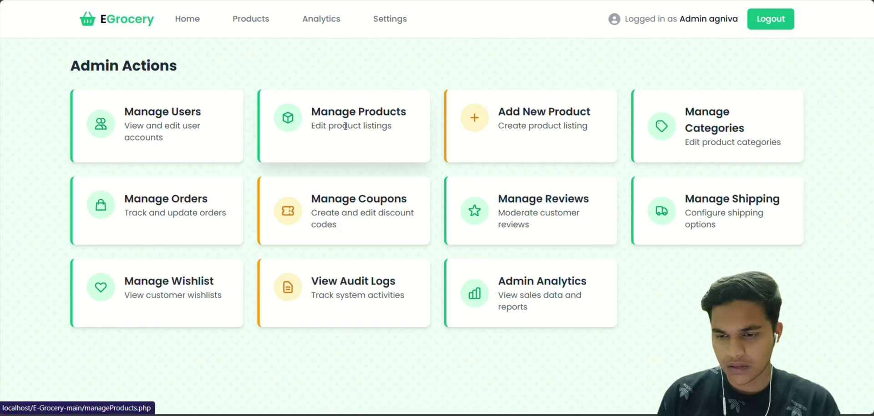
- Delete the Kiwi 1kg product in product management, check the product list and return to the admin actions
{"action": "left_click", "coordinate": [346, 126]}
{"action": "scroll", "coordinate": [542, 331], "scroll_direction": "down", "scroll_amount": 5}
{"action": "scroll", "coordinate": [655, 236], "scroll_direction": "down", "scroll_amount": 1}
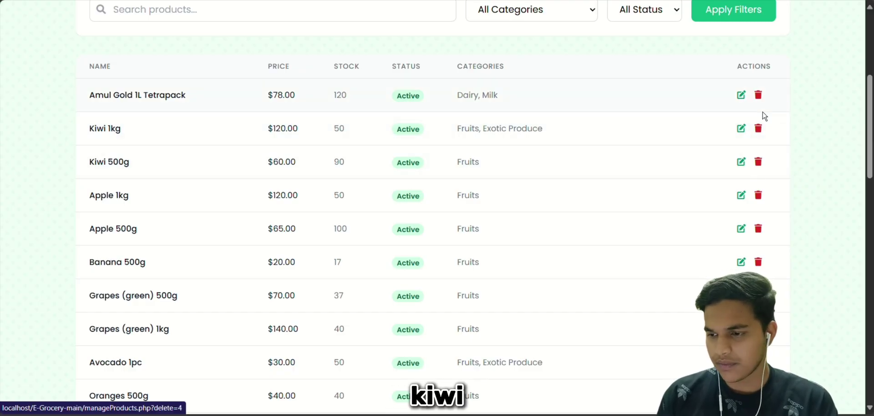
{"action": "left_click", "coordinate": [759, 128]}
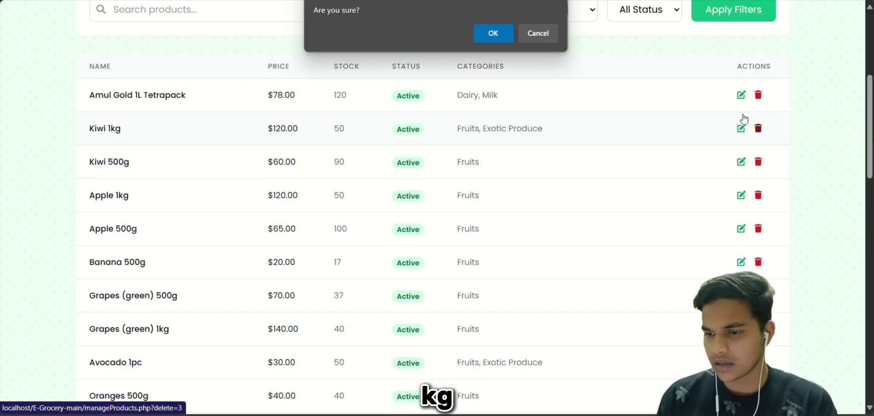
{"action": "left_click", "coordinate": [490, 33]}
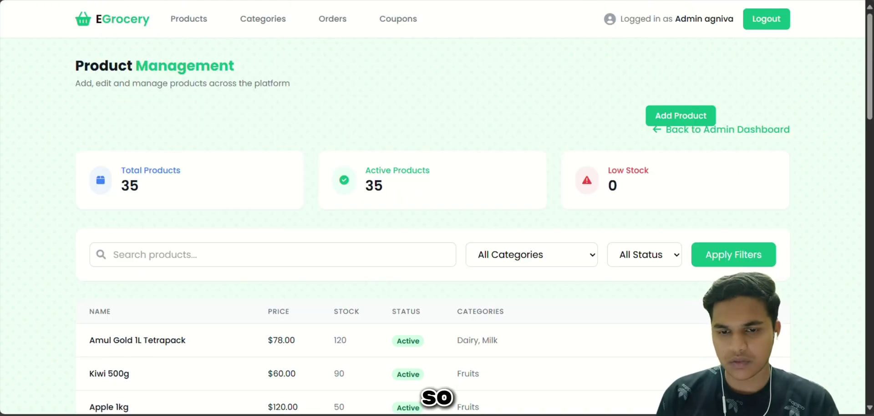
{"action": "scroll", "coordinate": [485, 319], "scroll_direction": "down", "scroll_amount": 5}
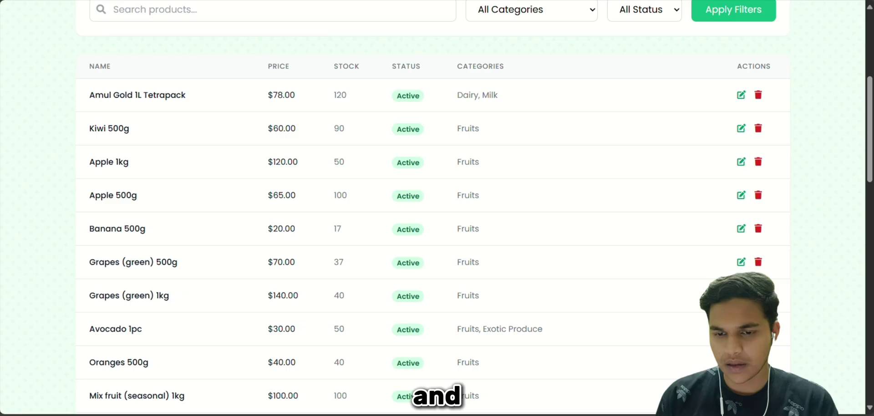
{"action": "key", "text": "alt+Left"}
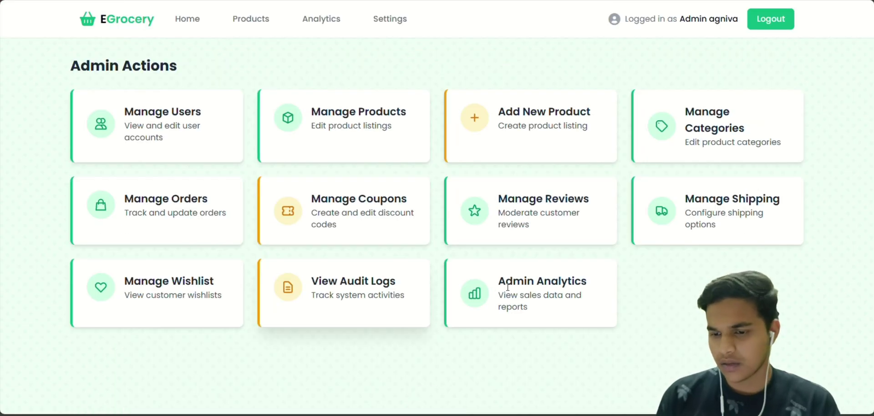
{"action": "left_click", "coordinate": [711, 117]}
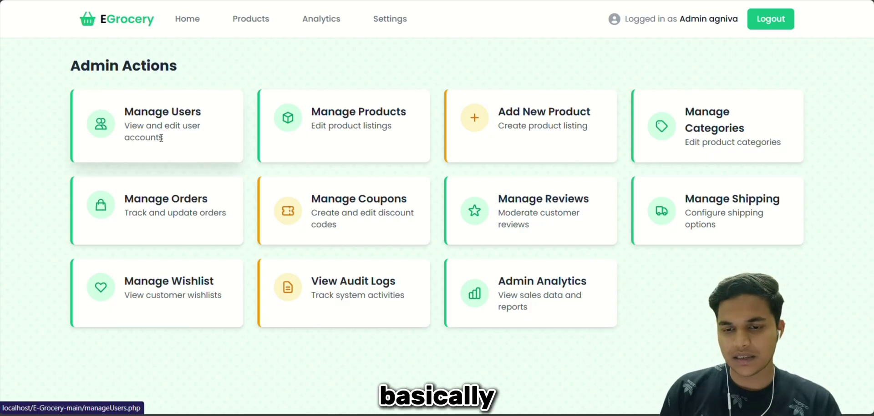
- Start a new product named "kiwi" with the description "It is a fruit with tangy flavour"
{"action": "left_click", "coordinate": [533, 136]}
{"action": "left_click", "coordinate": [262, 204]}
{"action": "type", "text": "k"}
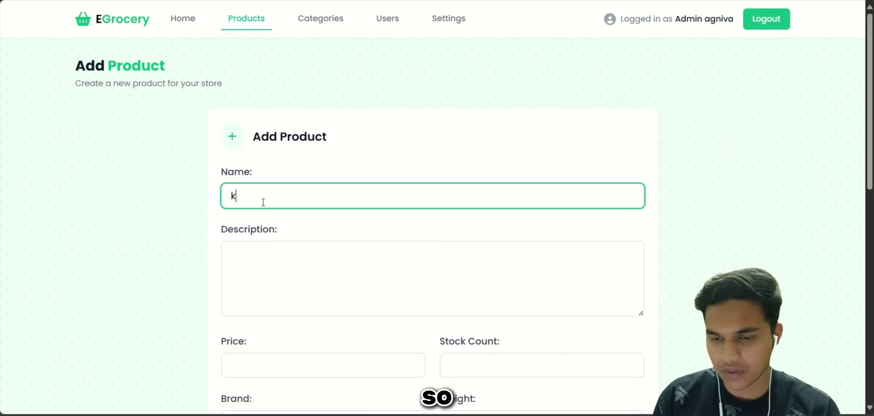
{"action": "type", "text": "iwi"}
{"action": "left_click", "coordinate": [271, 260]}
{"action": "type", "text": "It is a"}
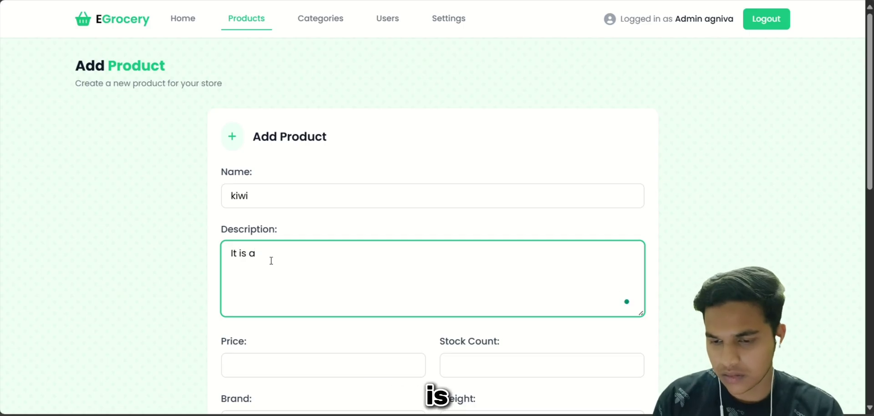
{"action": "type", "text": " fruit with tangy flab"}
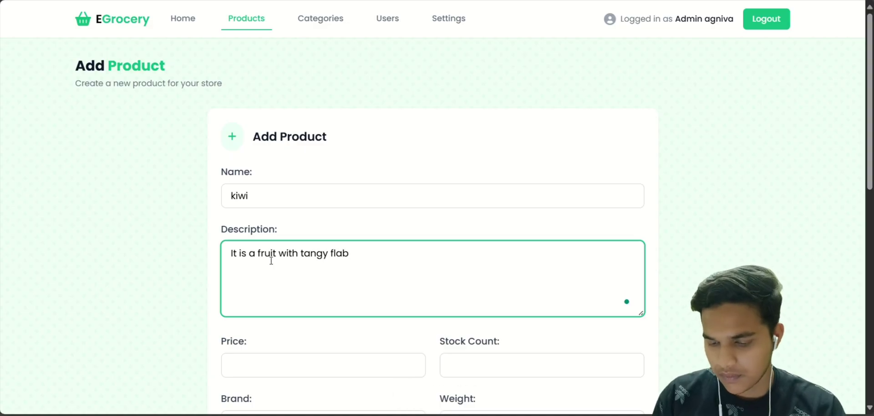
{"action": "key", "text": "BackSpace"}
{"action": "type", "text": "vour"}
- Set the new product's price to 120, stock count to 20, brand to "none" and weight to "1kg"
{"action": "scroll", "coordinate": [271, 260], "scroll_direction": "down", "scroll_amount": 3}
{"action": "left_click", "coordinate": [238, 221]}
{"action": "type", "text": "120"}
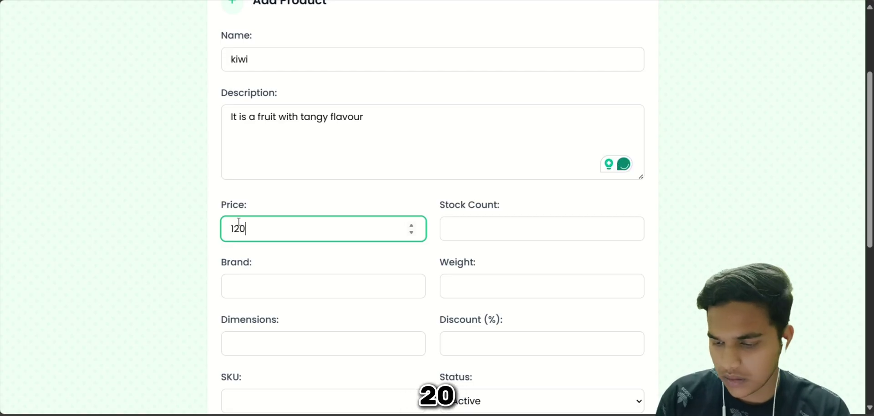
{"action": "left_click", "coordinate": [471, 230]}
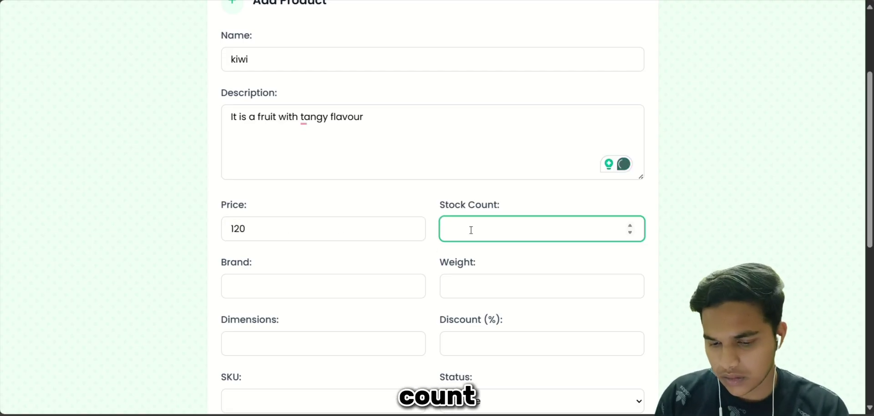
{"action": "type", "text": "20"}
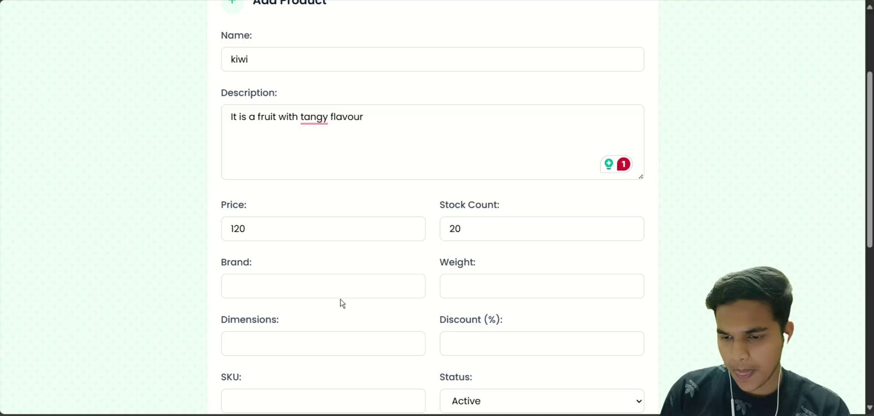
{"action": "left_click", "coordinate": [354, 283]}
{"action": "type", "text": "none"}
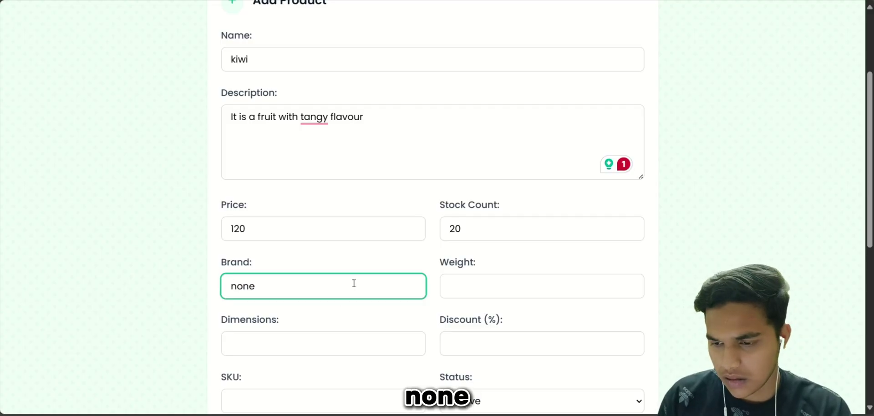
{"action": "left_click", "coordinate": [478, 292]}
{"action": "type", "text": "1k"}
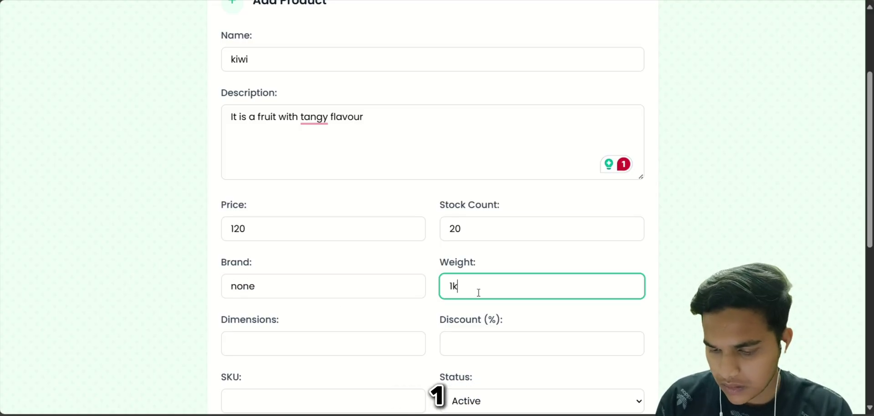
{"action": "type", "text": "g"}
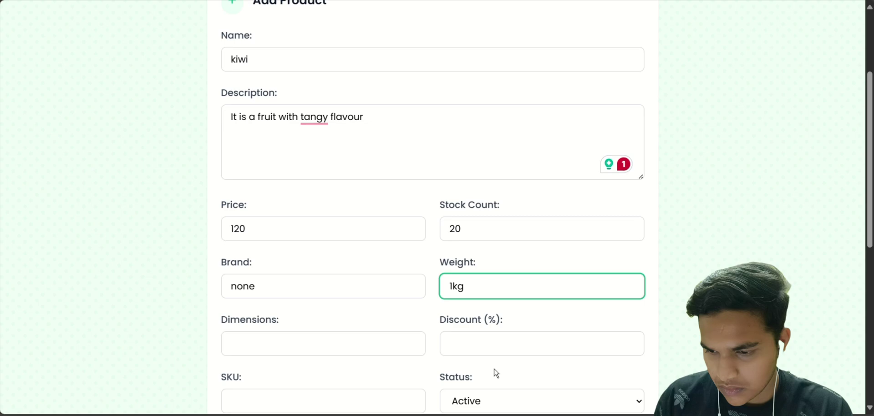
- Set the new product's discount to 0% and its SKU to "KIW-1k"
{"action": "scroll", "coordinate": [464, 296], "scroll_direction": "down", "scroll_amount": 3}
{"action": "left_click", "coordinate": [466, 220]}
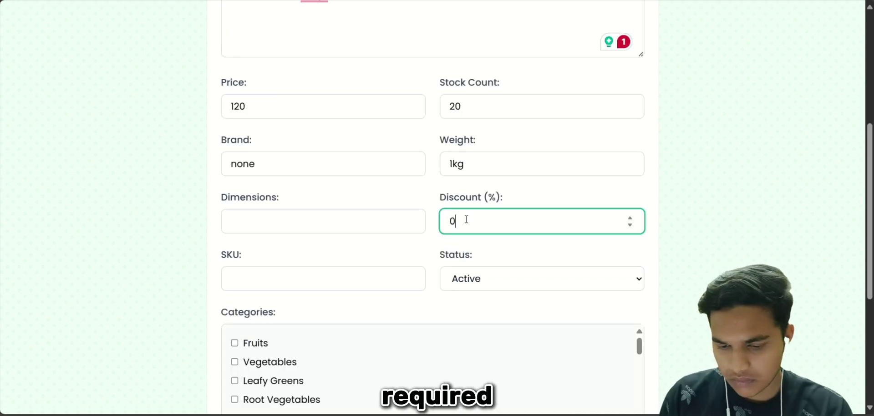
{"action": "left_click", "coordinate": [362, 273]}
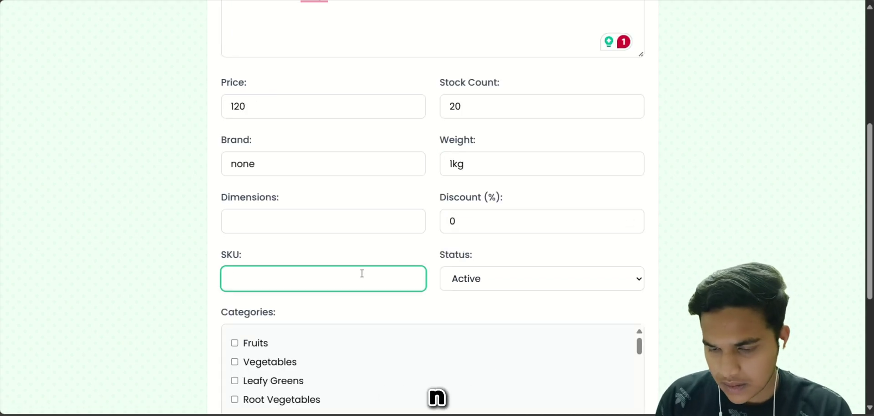
{"action": "type", "text": "KIW"}
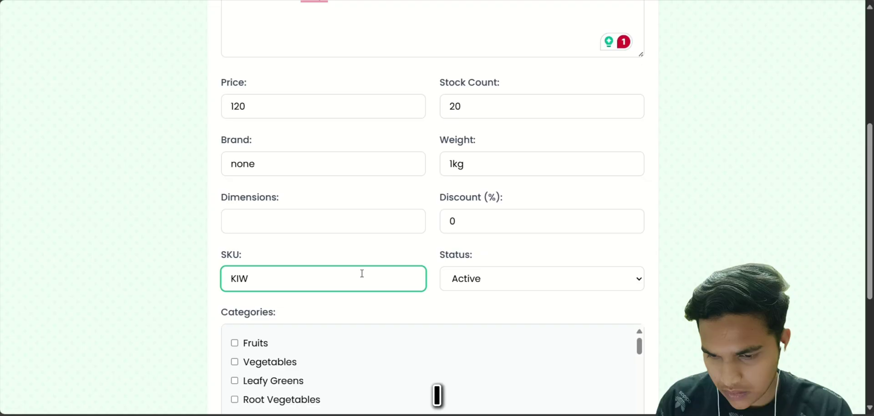
{"action": "type", "text": "-!k"}
{"action": "key", "text": "BackSpace"}
{"action": "key", "text": "BackSpace"}
{"action": "type", "text": "1k"}
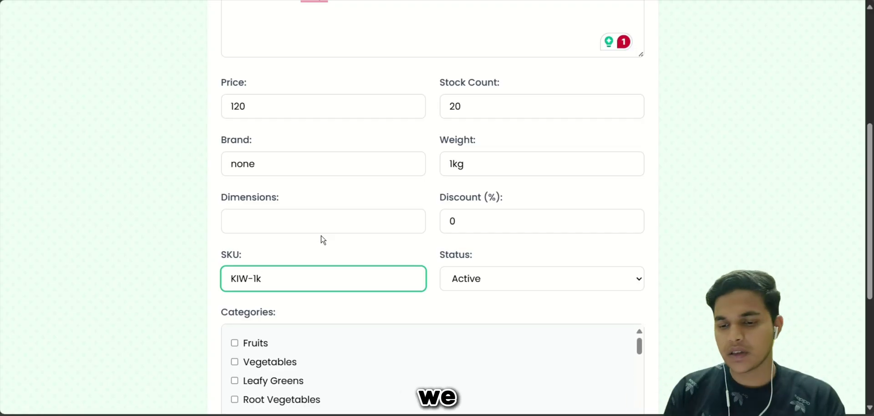
- Assign the new kiwi product to the Fruits category and try to submit it without an image
{"action": "scroll", "coordinate": [359, 293], "scroll_direction": "down", "scroll_amount": 2}
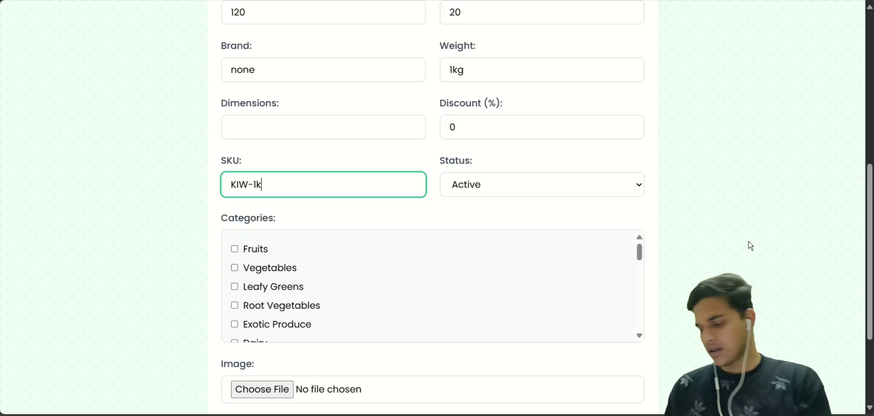
{"action": "scroll", "coordinate": [706, 254], "scroll_direction": "down", "scroll_amount": 1}
{"action": "scroll", "coordinate": [668, 266], "scroll_direction": "down", "scroll_amount": 3}
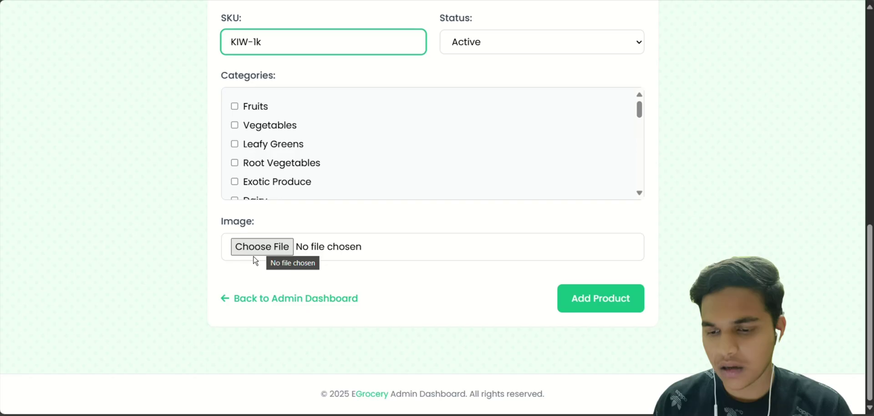
{"action": "left_click", "coordinate": [234, 107]}
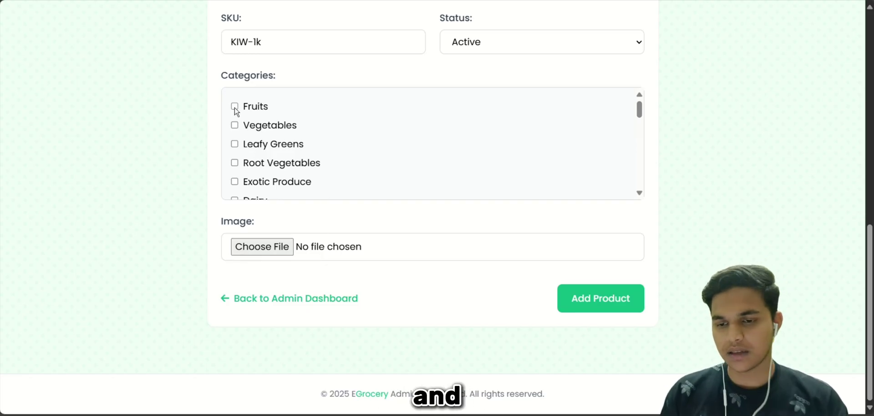
{"action": "left_click", "coordinate": [610, 309]}
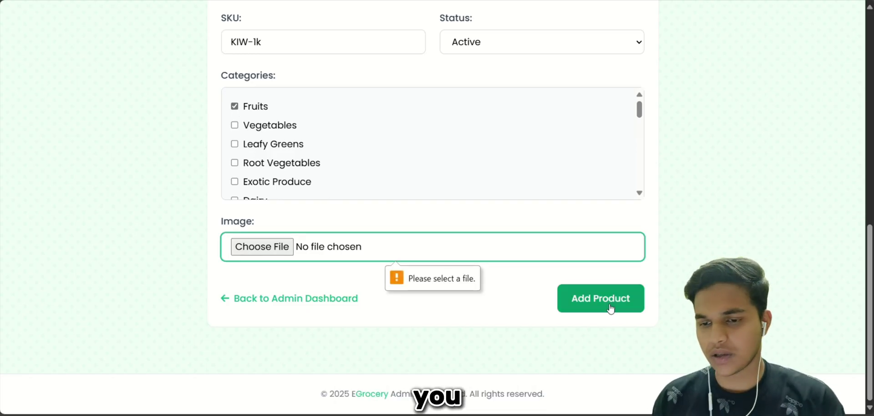
- Attach kiwi-fruit.jpg as the product image and add the product to the store
{"action": "left_click", "coordinate": [277, 250]}
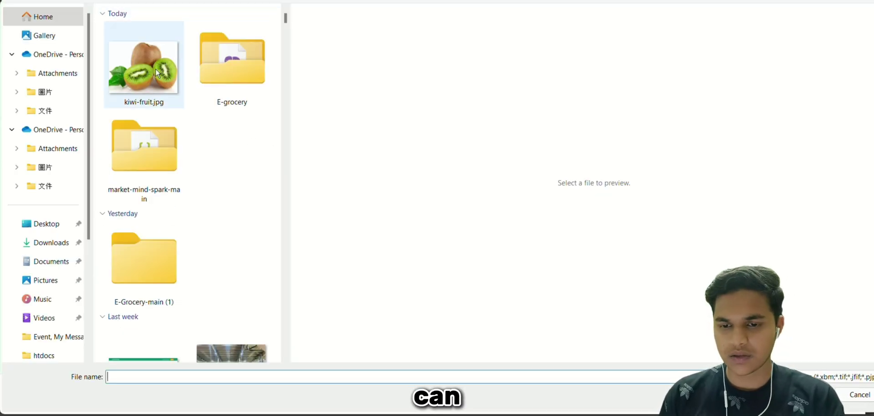
{"action": "double_click", "coordinate": [156, 70]}
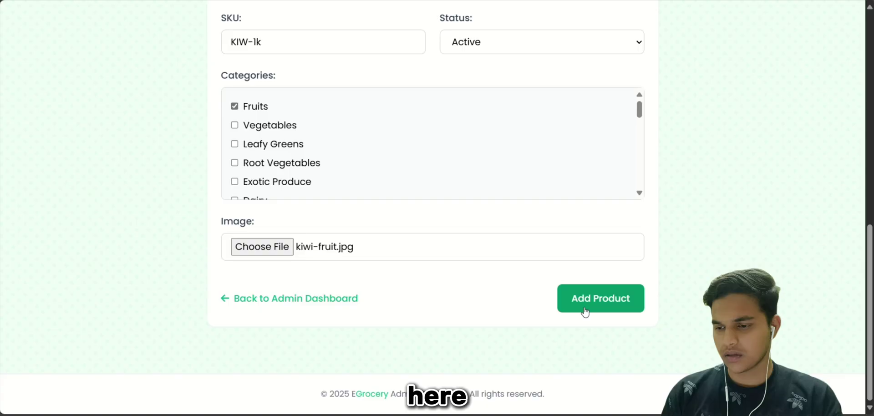
{"action": "left_click", "coordinate": [586, 311]}
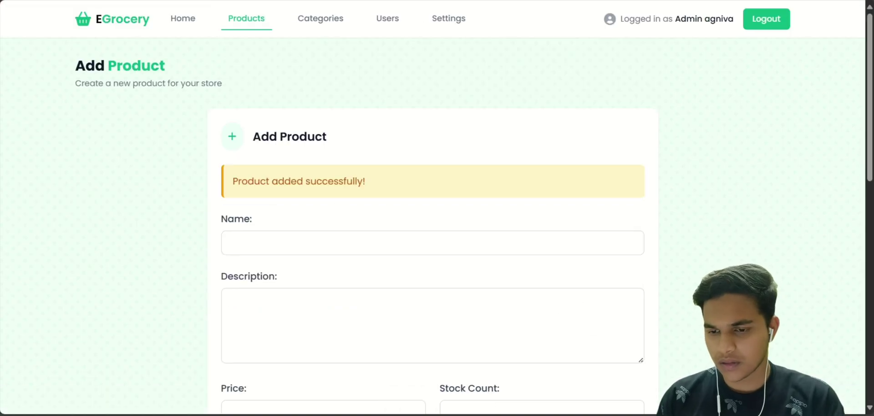
- Open category management from the admin home and review the products-per-category chart and the category list
{"action": "left_click", "coordinate": [79, 25]}
{"action": "left_click", "coordinate": [694, 121]}
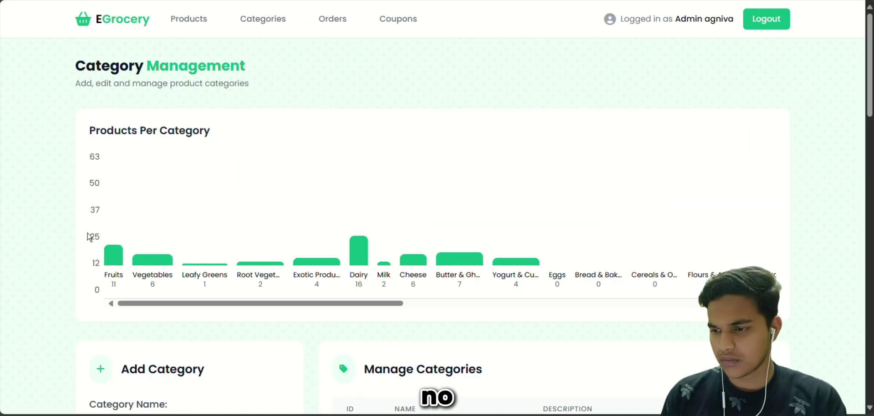
{"action": "scroll", "coordinate": [424, 309], "scroll_direction": "down", "scroll_amount": 5}
{"action": "scroll", "coordinate": [425, 310], "scroll_direction": "down", "scroll_amount": 1}
{"action": "scroll", "coordinate": [274, 205], "scroll_direction": "up", "scroll_amount": 5}
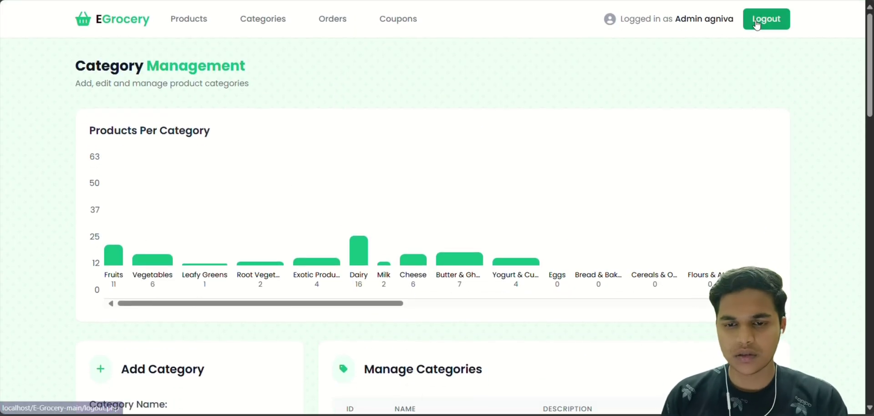
- Log out of the admin account and log in to the store with the customer account
{"action": "left_click", "coordinate": [757, 23]}
{"action": "left_click", "coordinate": [395, 159]}
{"action": "left_click", "coordinate": [375, 251]}
{"action": "left_click", "coordinate": [394, 264]}
- Filter the store's products by the Fruits category and look for the newly added kiwi product
{"action": "scroll", "coordinate": [368, 273], "scroll_direction": "down", "scroll_amount": 4}
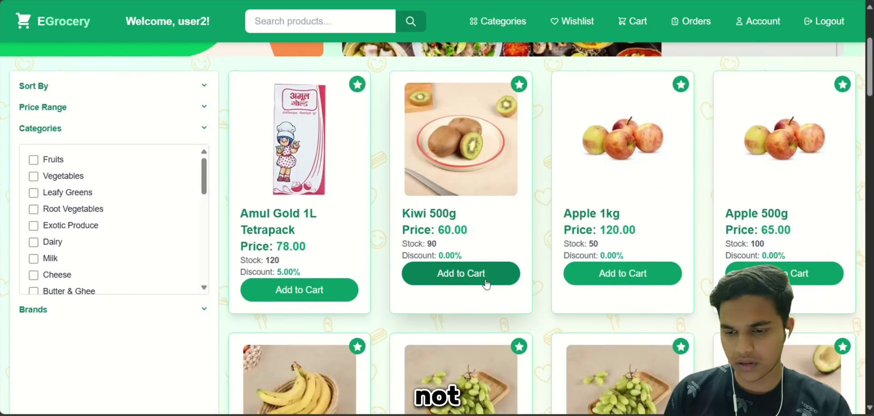
{"action": "scroll", "coordinate": [486, 282], "scroll_direction": "down", "scroll_amount": 8}
{"action": "scroll", "coordinate": [486, 283], "scroll_direction": "down", "scroll_amount": 8}
{"action": "scroll", "coordinate": [347, 193], "scroll_direction": "up", "scroll_amount": 15}
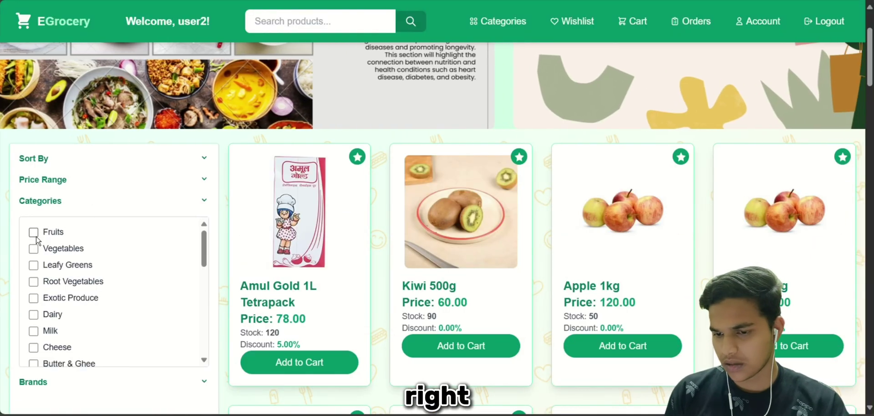
{"action": "left_click", "coordinate": [33, 232]}
{"action": "scroll", "coordinate": [555, 334], "scroll_direction": "down", "scroll_amount": 2}
{"action": "scroll", "coordinate": [561, 339], "scroll_direction": "down", "scroll_amount": 2}
{"action": "scroll", "coordinate": [560, 337], "scroll_direction": "down", "scroll_amount": 6}
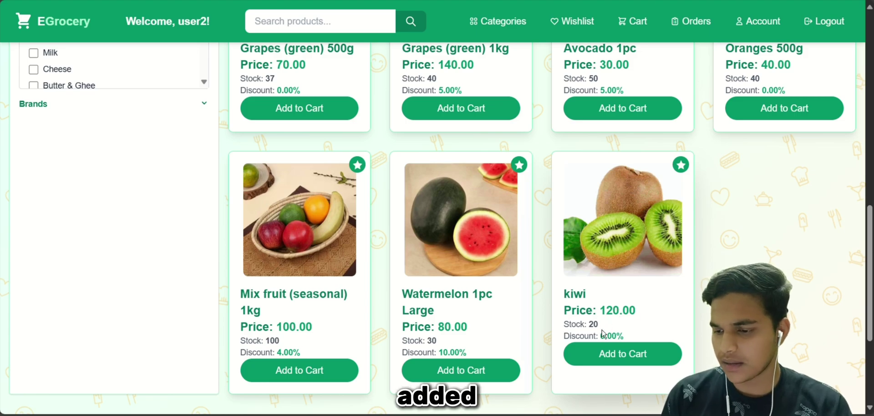
{"action": "scroll", "coordinate": [700, 254], "scroll_direction": "up", "scroll_amount": 10}
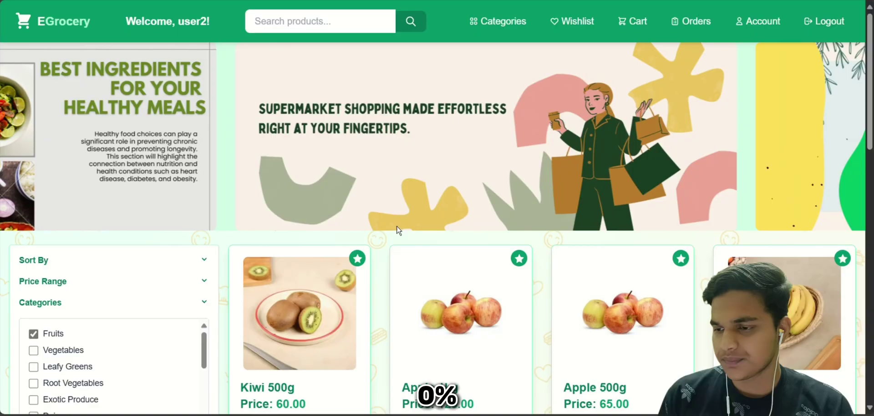
{"action": "scroll", "coordinate": [654, 206], "scroll_direction": "down", "scroll_amount": 5}
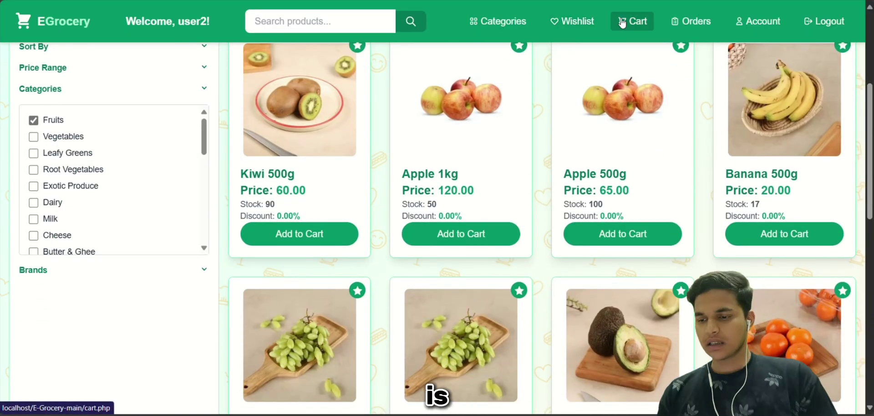
- Open the shopping cart and apply the coupon code FLAT20 to the order
{"action": "left_click", "coordinate": [637, 27]}
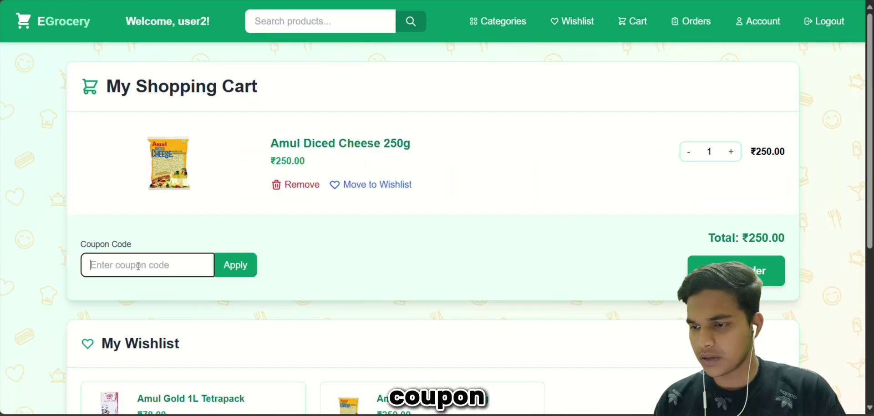
{"action": "type", "text": "F"}
{"action": "key", "text": "BackSpace"}
{"action": "type", "text": "FLT"}
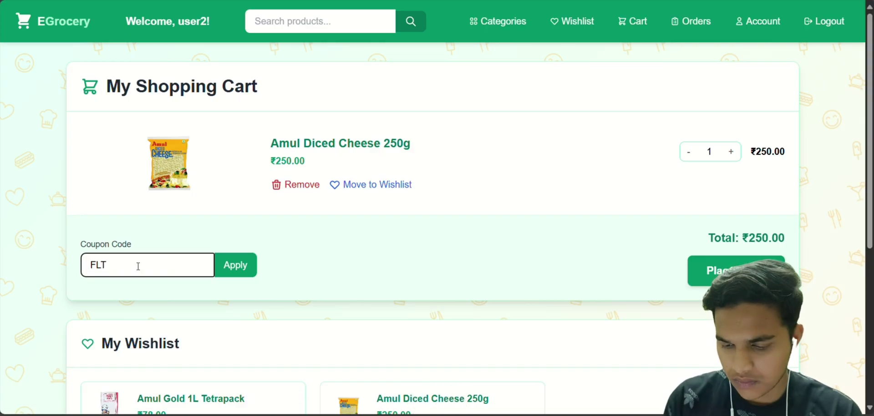
{"action": "key", "text": "BackSpace"}
{"action": "type", "text": "AT"}
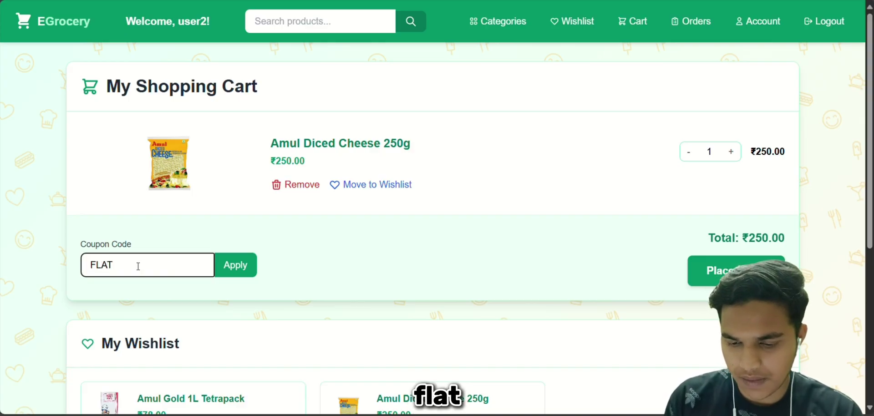
{"action": "key", "text": "BackSpace"}
{"action": "type", "text": "T20"}
{"action": "left_click", "coordinate": [229, 269]}
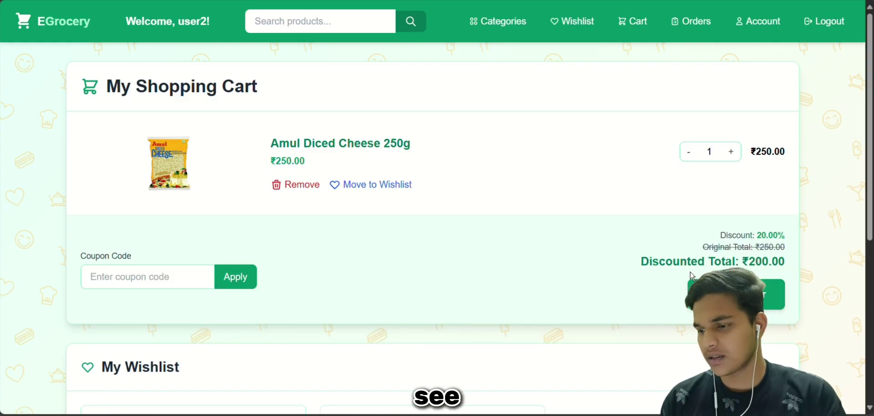
- Examine the cart's discounted total and the wishlist items below it
{"action": "triple_click", "coordinate": [660, 264]}
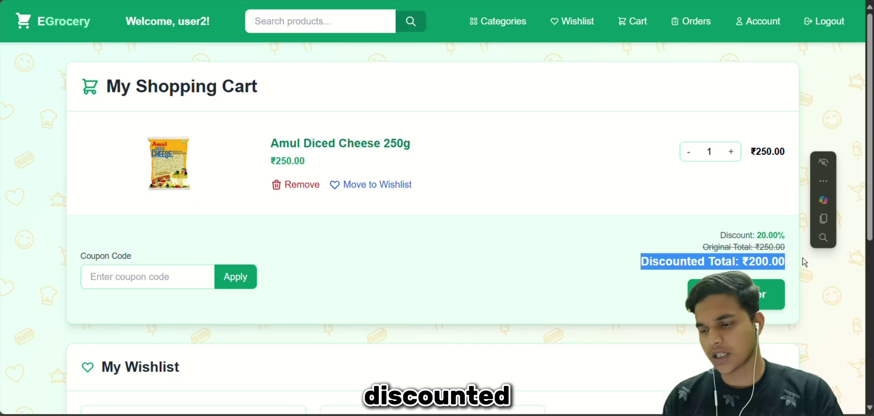
{"action": "left_click", "coordinate": [820, 307]}
{"action": "scroll", "coordinate": [820, 308], "scroll_direction": "down", "scroll_amount": 1}
{"action": "scroll", "coordinate": [820, 309], "scroll_direction": "down", "scroll_amount": 1}
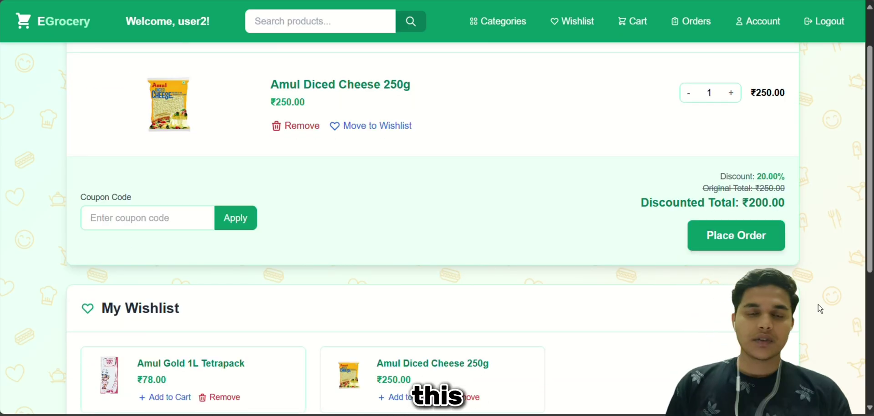
{"action": "scroll", "coordinate": [820, 309], "scroll_direction": "down", "scroll_amount": 2}
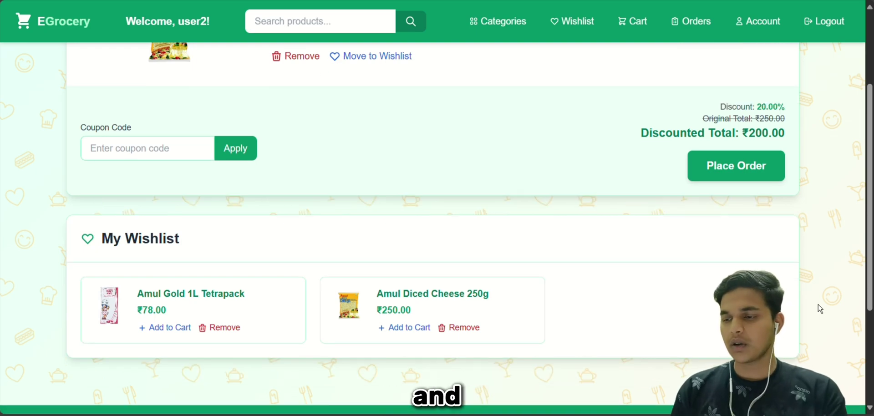